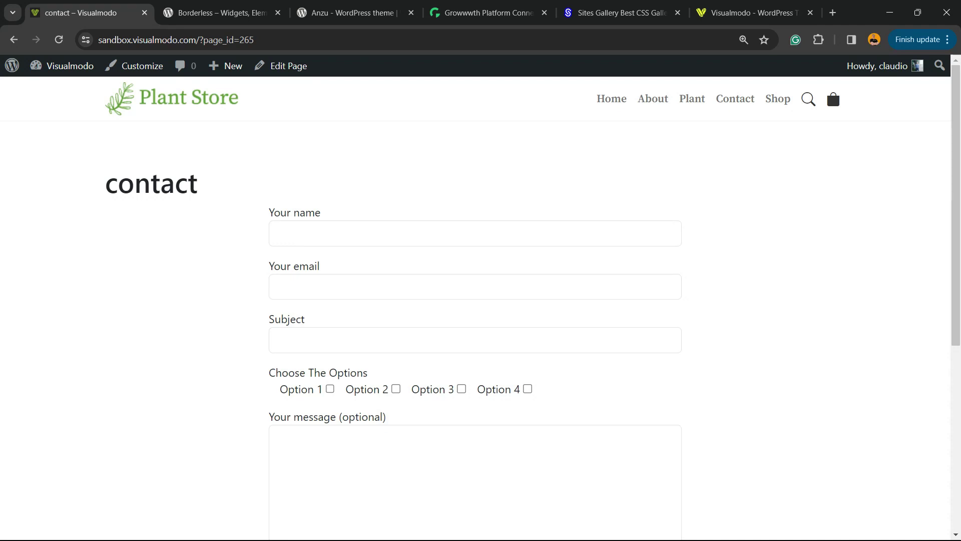
# - Test the live form by ticking Option 1 and the other option checkboxes
pyautogui.click(330, 388)
pyautogui.press('Tab')
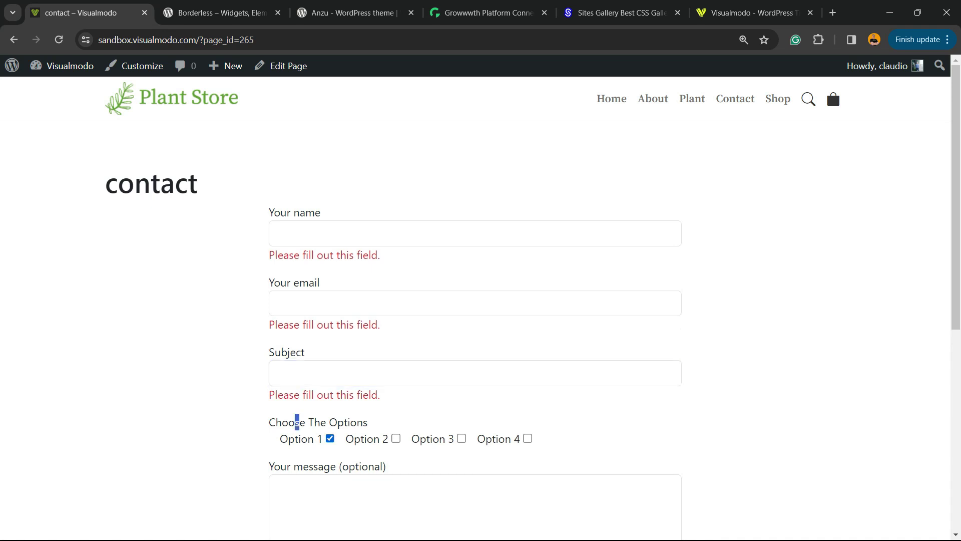
pyautogui.press('space')
pyautogui.press('Tab')
pyautogui.press('space')
pyautogui.press('Tab')
pyautogui.press('space')
pyautogui.press('Tab')
pyautogui.press('space')
# - Re-tick Option 1, untick Option 2, then clear all the option checkboxes
pyautogui.hotkey('shift', 'Tab')
pyautogui.hotkey('shift', 'Tab')
pyautogui.hotkey('shift', 'Tab')
pyautogui.press('space')
pyautogui.press('Tab')
pyautogui.press('space')
pyautogui.press('Tab')
pyautogui.press('Tab')
pyautogui.press('space')
pyautogui.hotkey('shift', 'Tab')
pyautogui.hotkey('shift', 'Tab')
pyautogui.hotkey('shift', 'Tab')
pyautogui.press('space')
pyautogui.press('Tab')
pyautogui.press('Tab')
pyautogui.press('space')
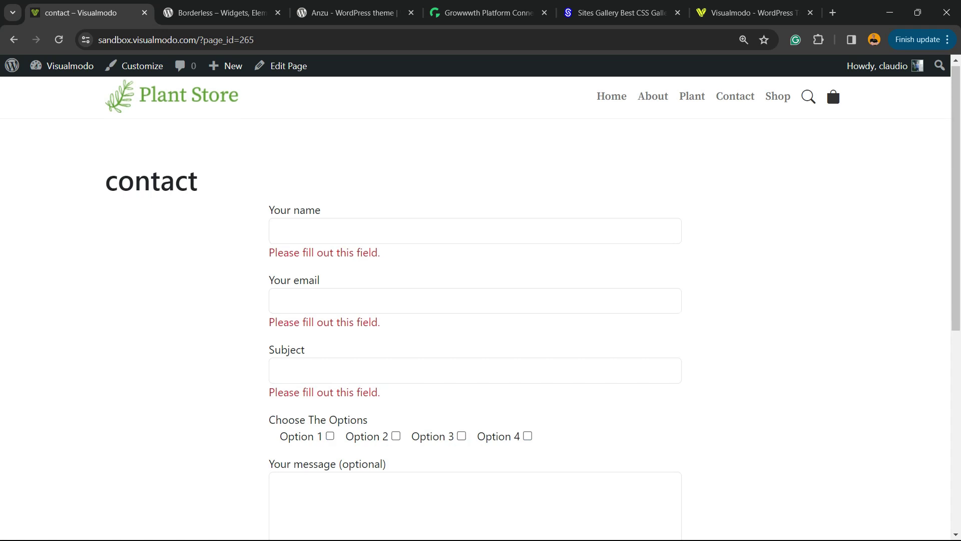
pyautogui.scroll(-2, 481, 301)
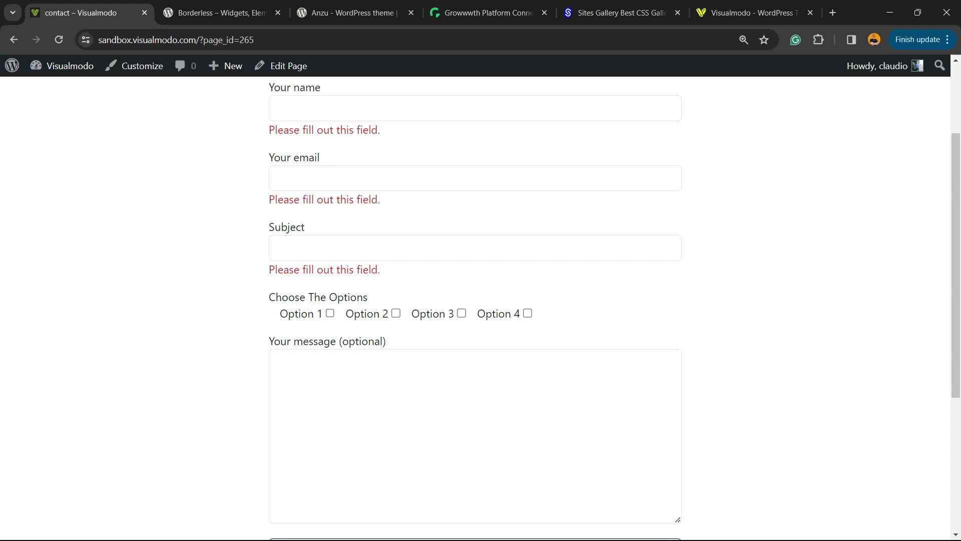
pyautogui.scroll(2, 481, 300)
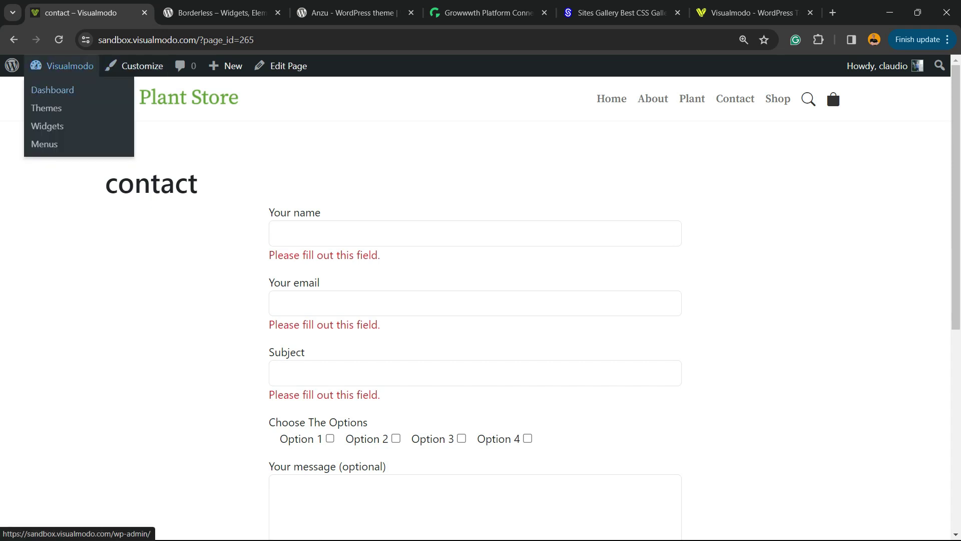
# - Go from the dashboard to Add New Plugin and search for Contact Form 7
pyautogui.click(53, 90)
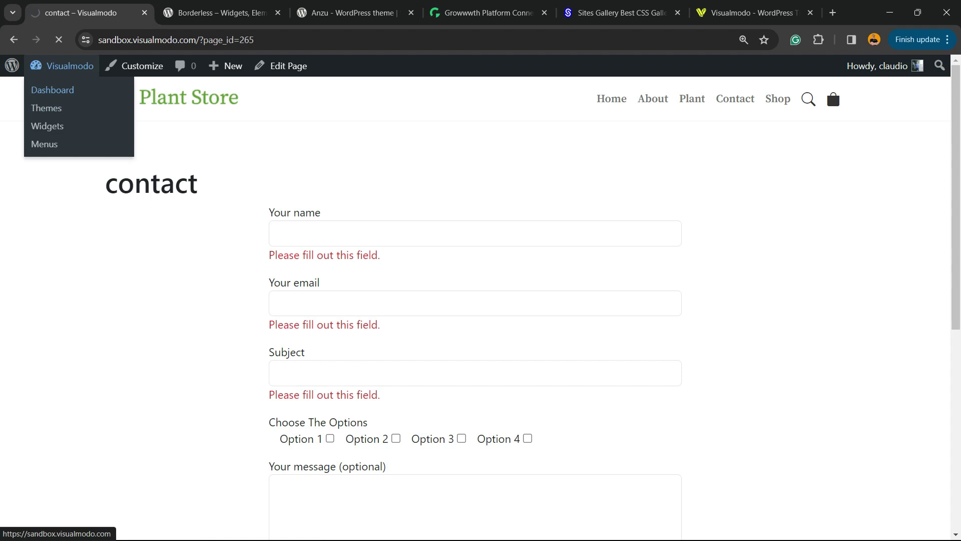
pyautogui.scroll(-2, 36, 223)
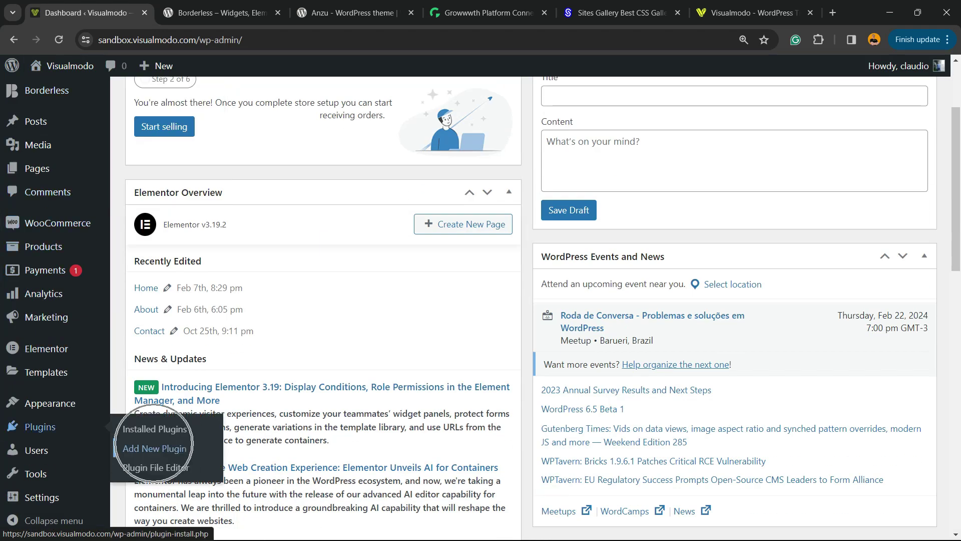
pyautogui.click(154, 448)
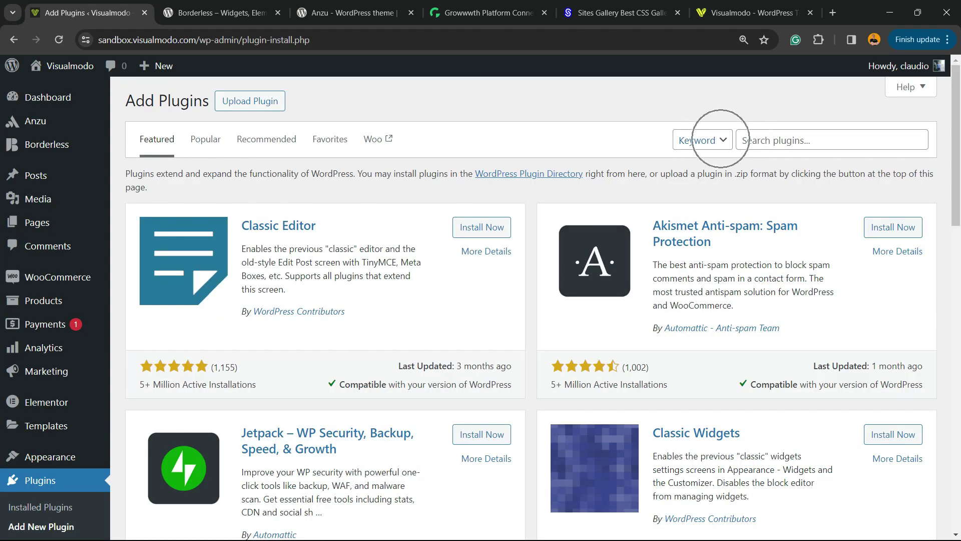
pyautogui.click(751, 140)
pyautogui.write('Contact Form 7')
pyautogui.press('Return')
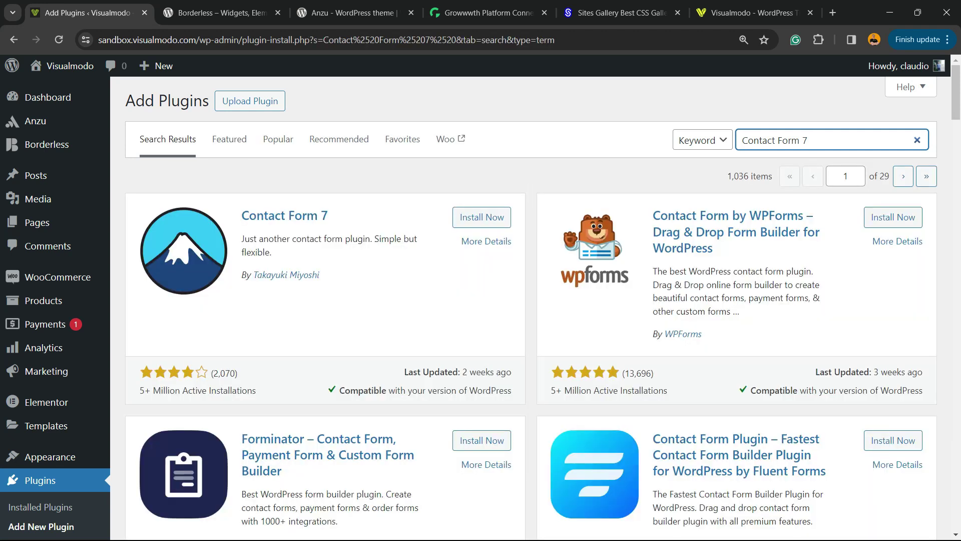
# - Install and activate the Contact Form 7 plugin
pyautogui.moveTo(328, 215); pyautogui.dragTo(248, 216)
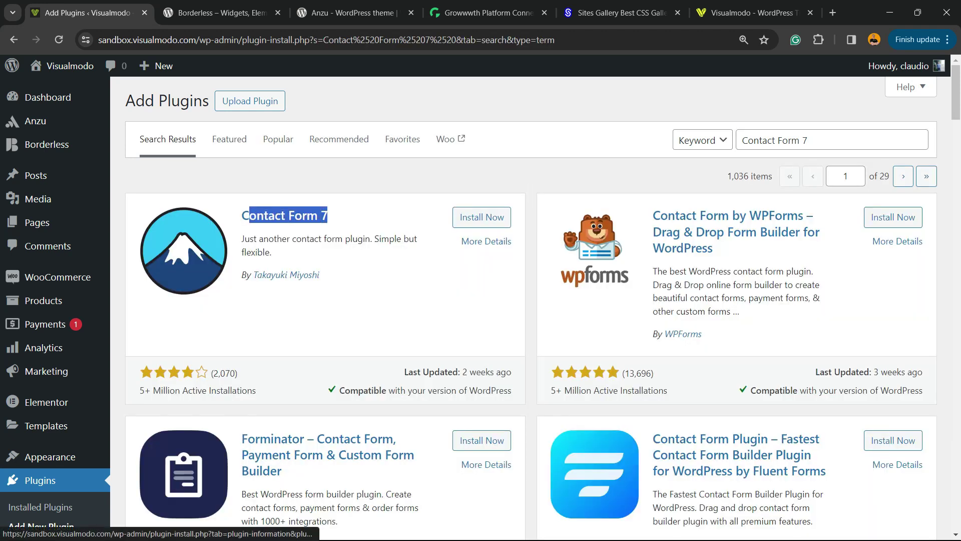
pyautogui.moveTo(210, 372); pyautogui.dragTo(206, 391)
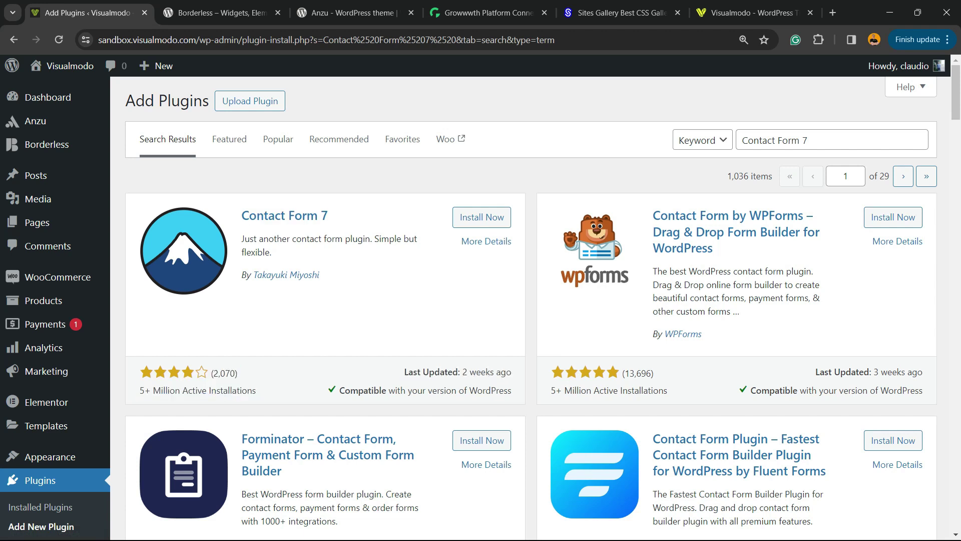
pyautogui.click(481, 217)
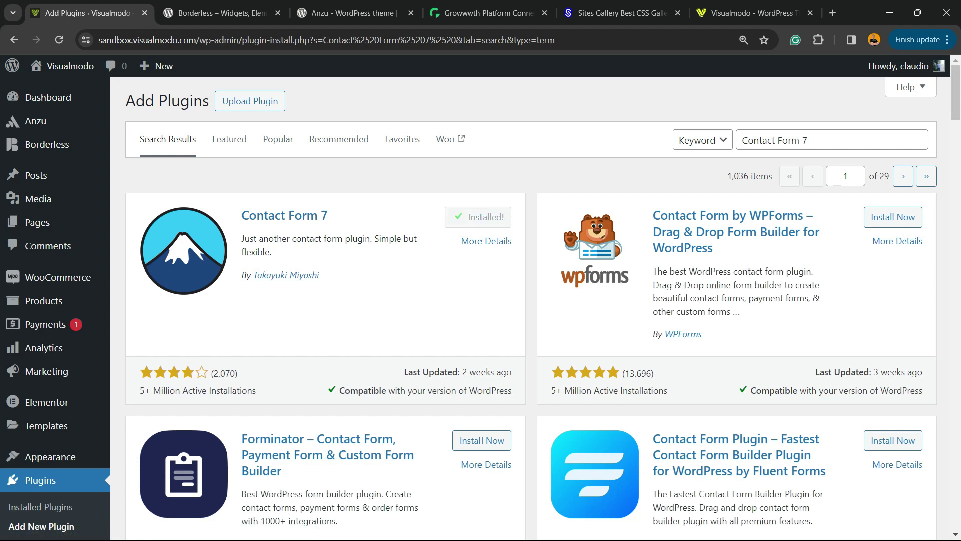
pyautogui.click(487, 217)
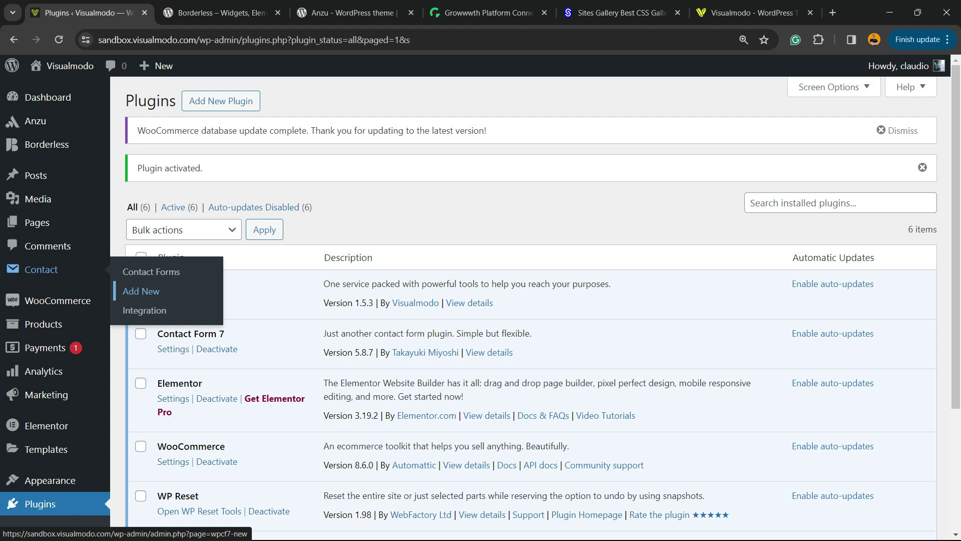
# - View the Contact Forms list with Contact form 1's shortcode, then bring up new-page link options
pyautogui.click(152, 271)
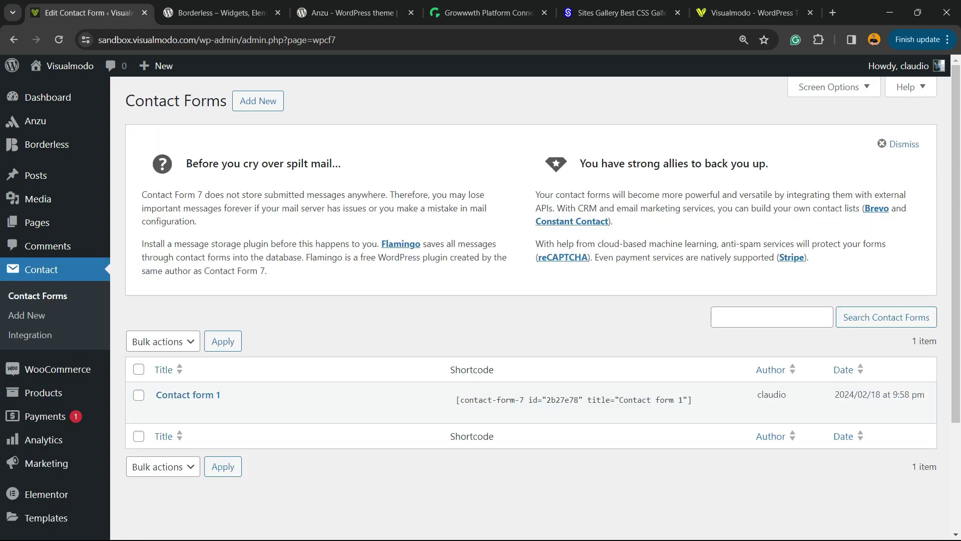
pyautogui.scroll(-2, 188, 398)
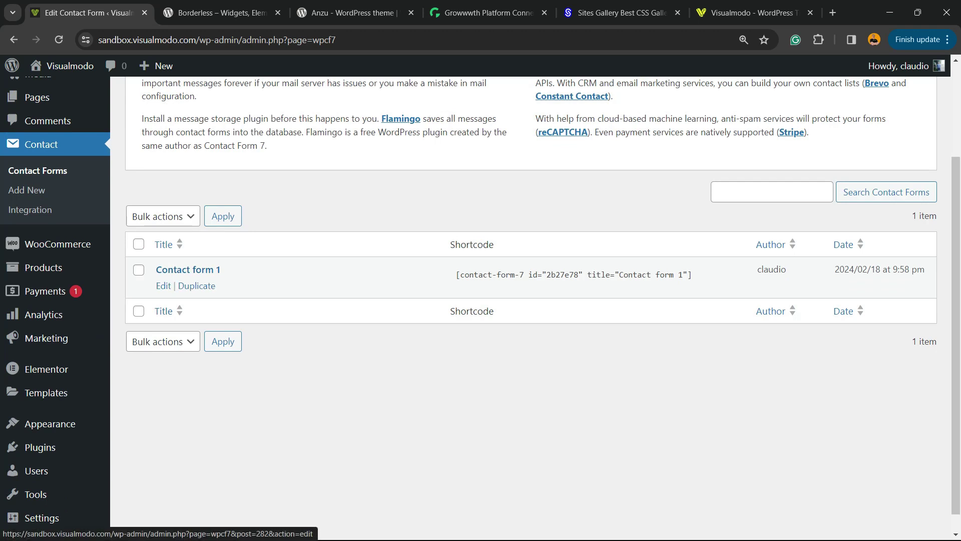
pyautogui.scroll(2, 188, 278)
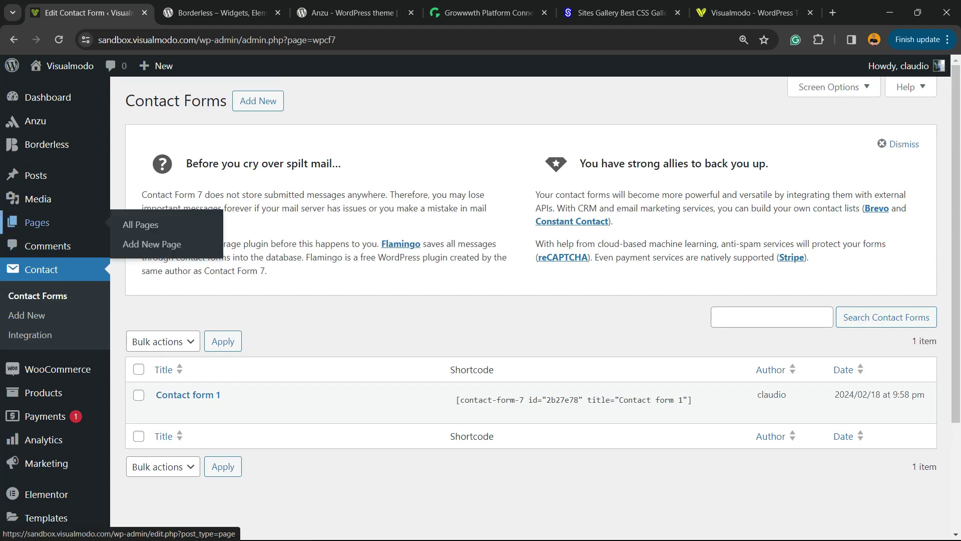
pyautogui.rightClick(152, 244)
# - Create the 'contact form checkboxes' page with a Contact Form 7 block set to Contact form 1
pyautogui.click(188, 253)
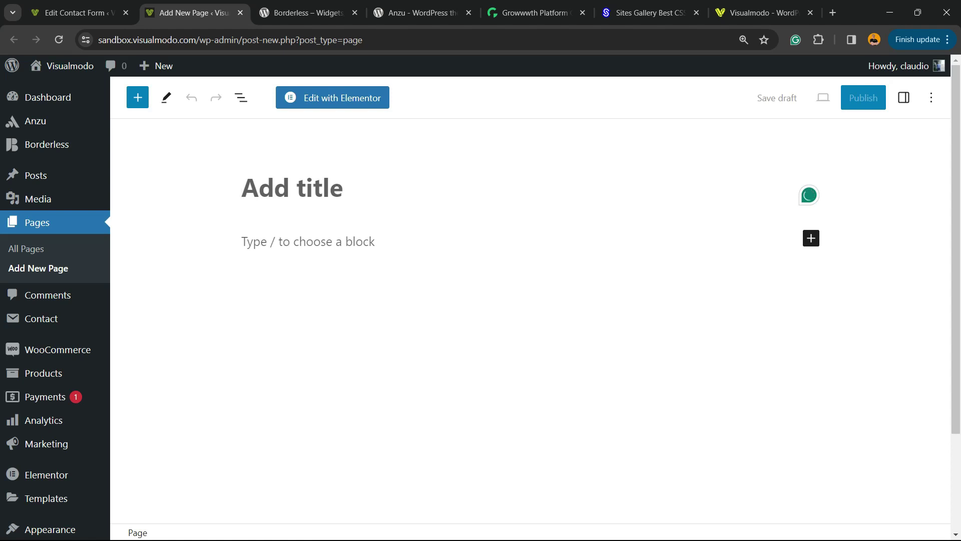
pyautogui.write('conttac')
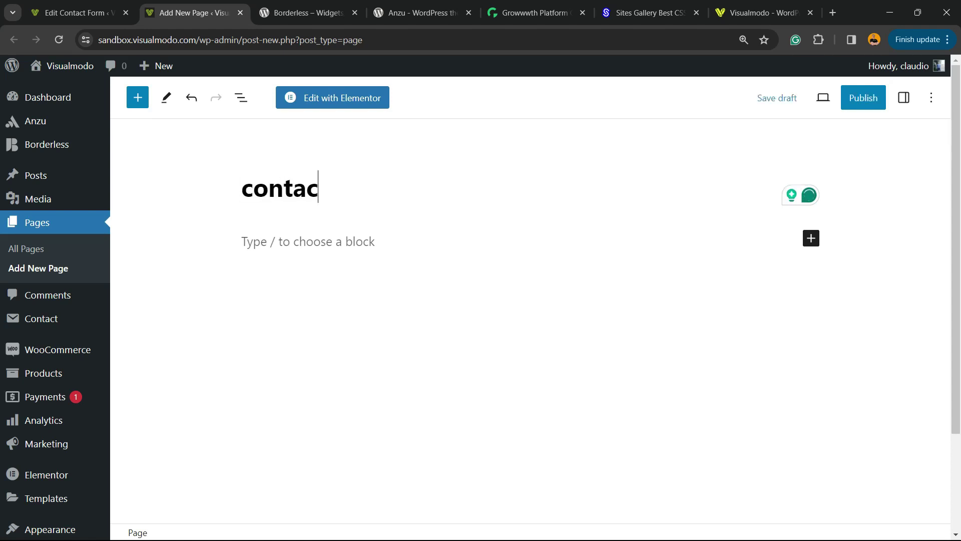
pyautogui.write('t form c')
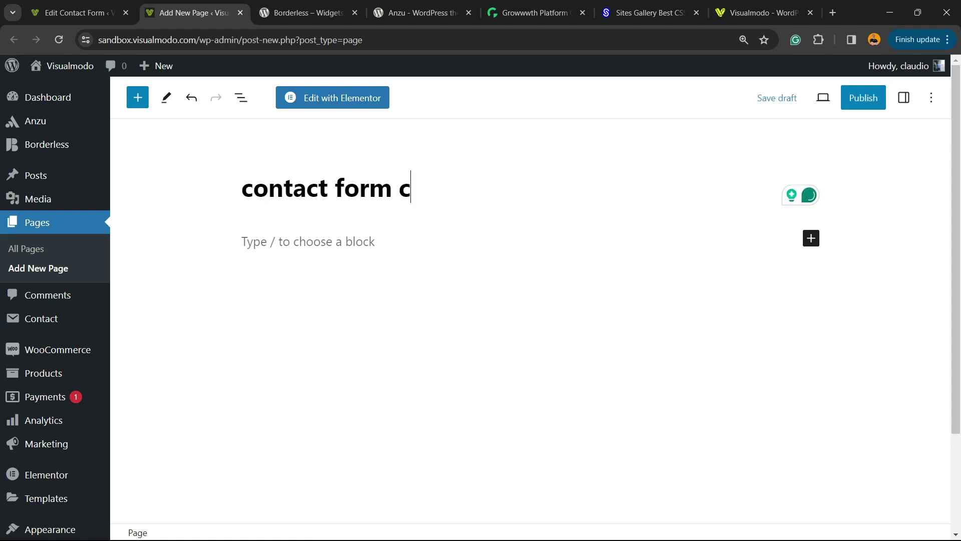
pyautogui.write('heckbox')
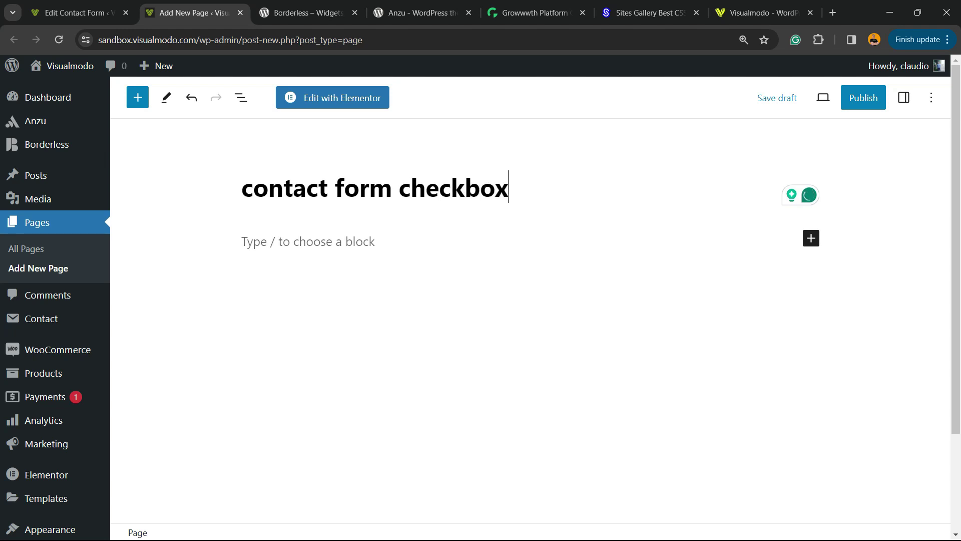
pyautogui.write('s')
pyautogui.press('Return')
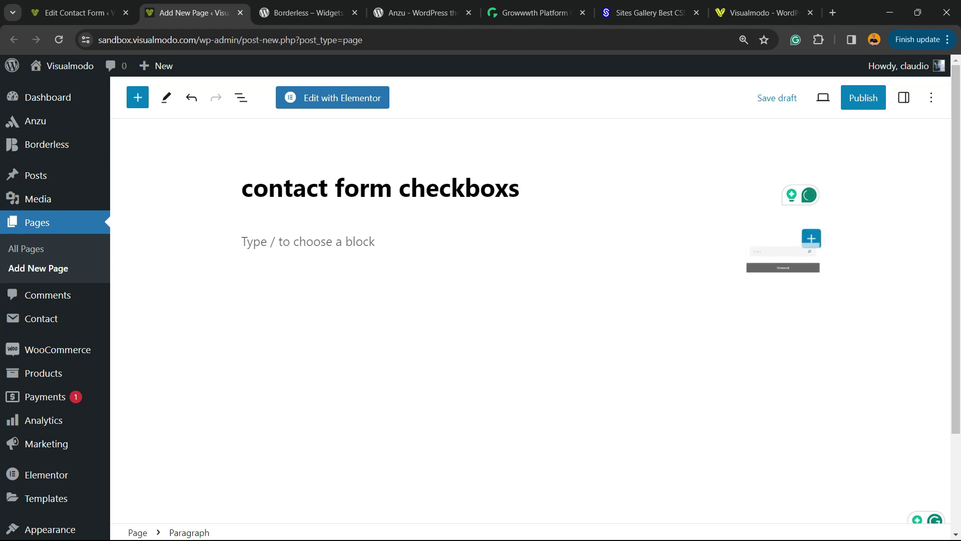
pyautogui.click(811, 238)
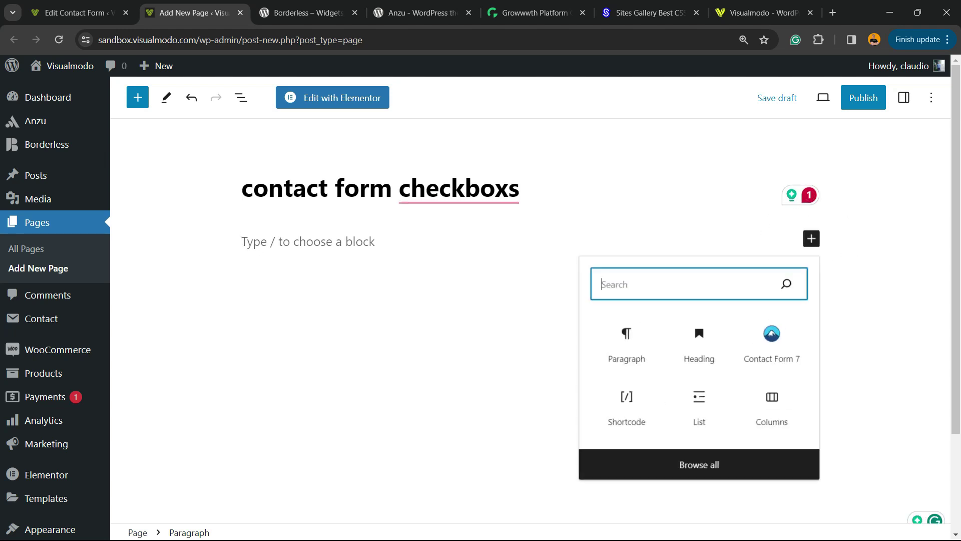
pyautogui.write('conta')
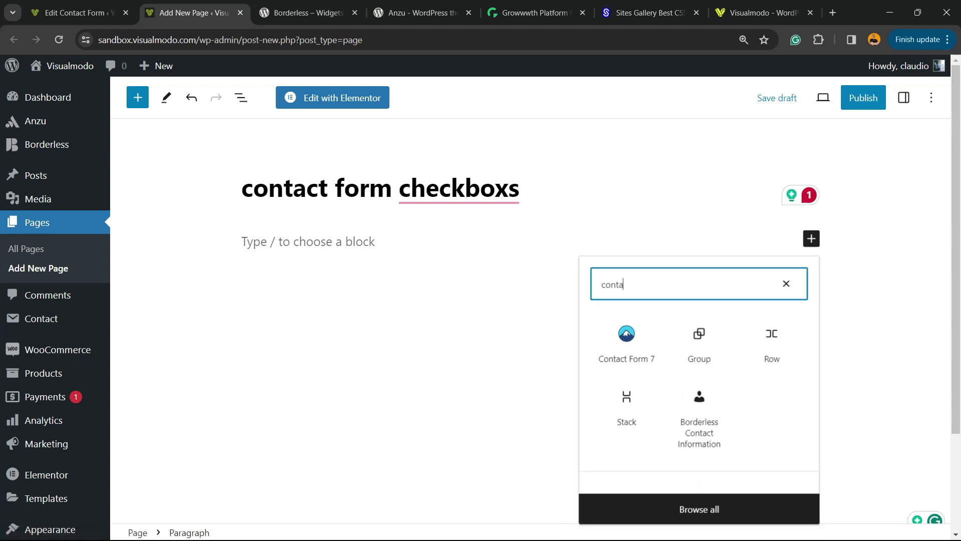
pyautogui.write('ct')
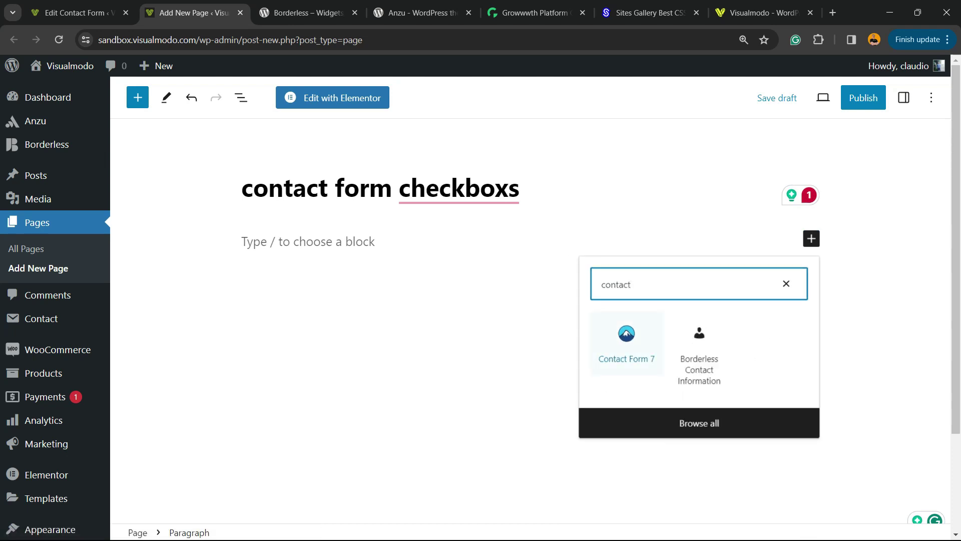
pyautogui.click(632, 333)
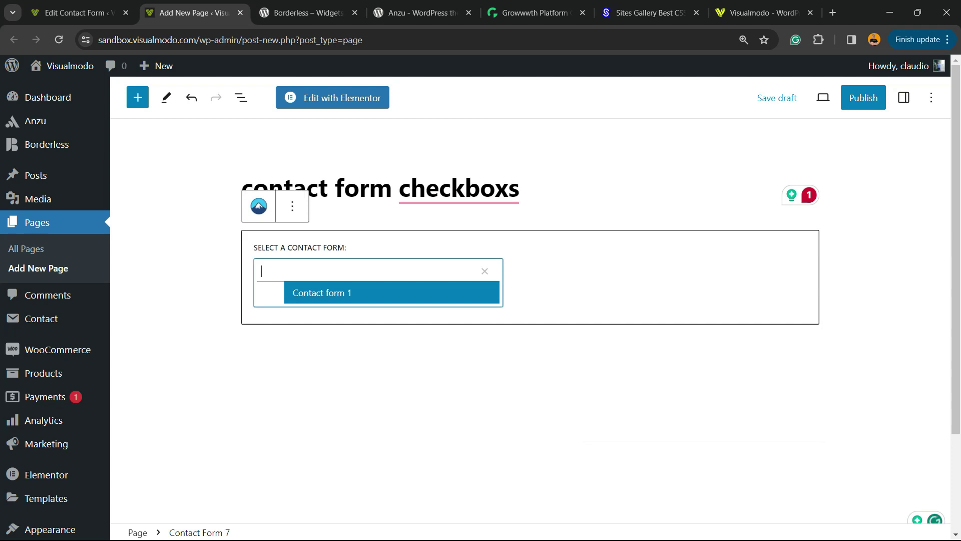
pyautogui.press('Return')
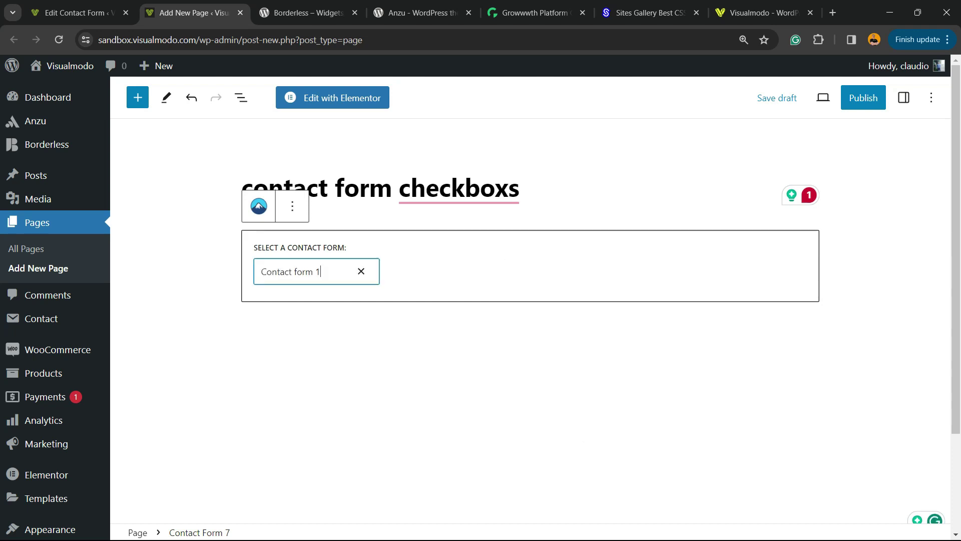
# - Publish the page, correct the title typo to 'contact form checkboxes', and save the update
pyautogui.click(863, 98)
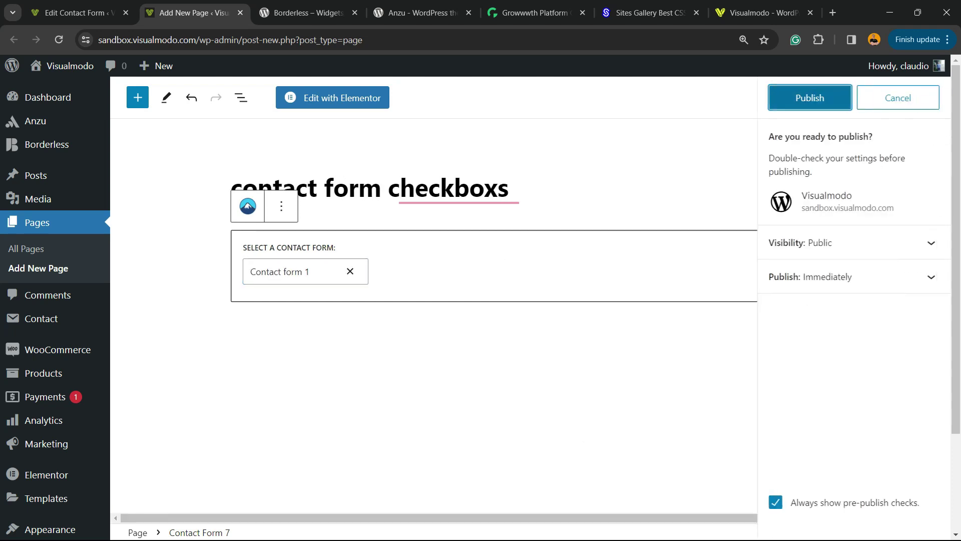
pyautogui.click(808, 98)
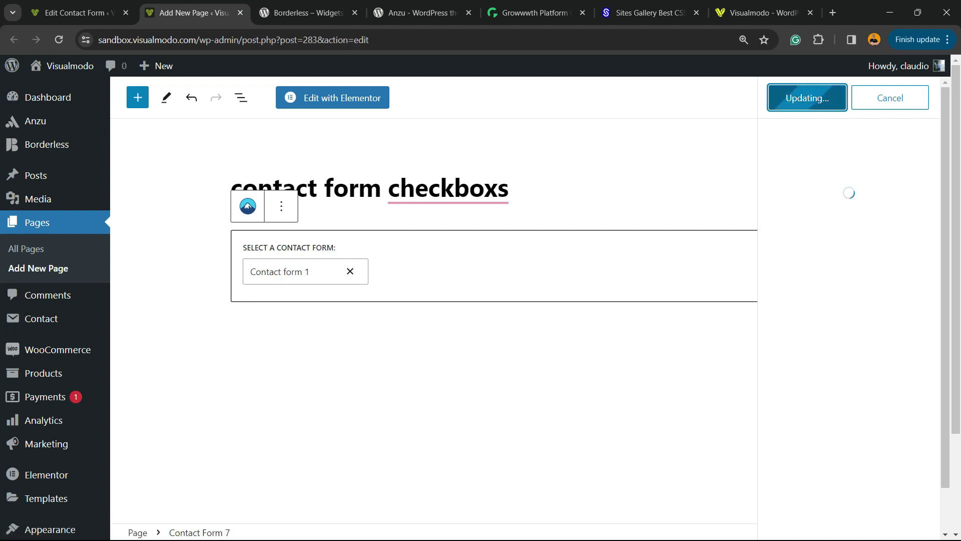
pyautogui.click(488, 187)
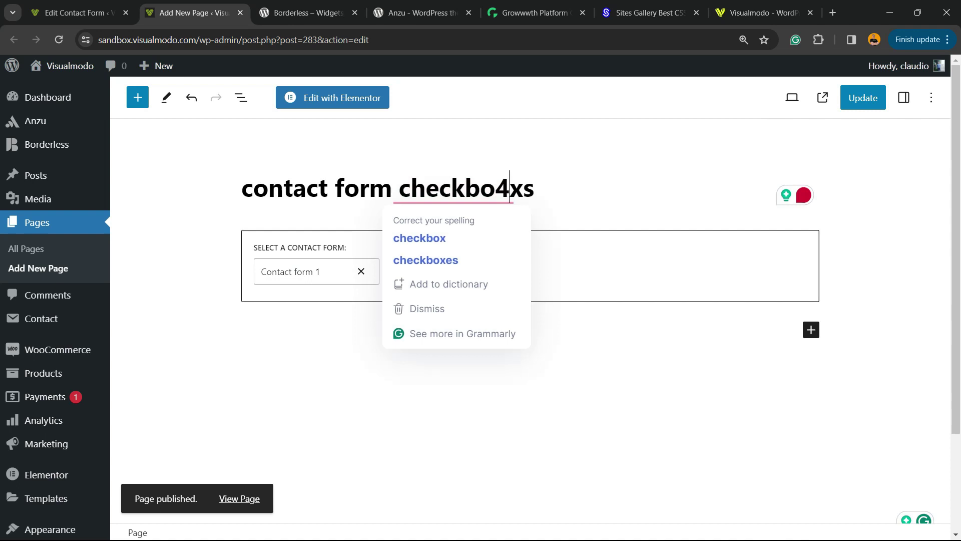
pyautogui.write('5')
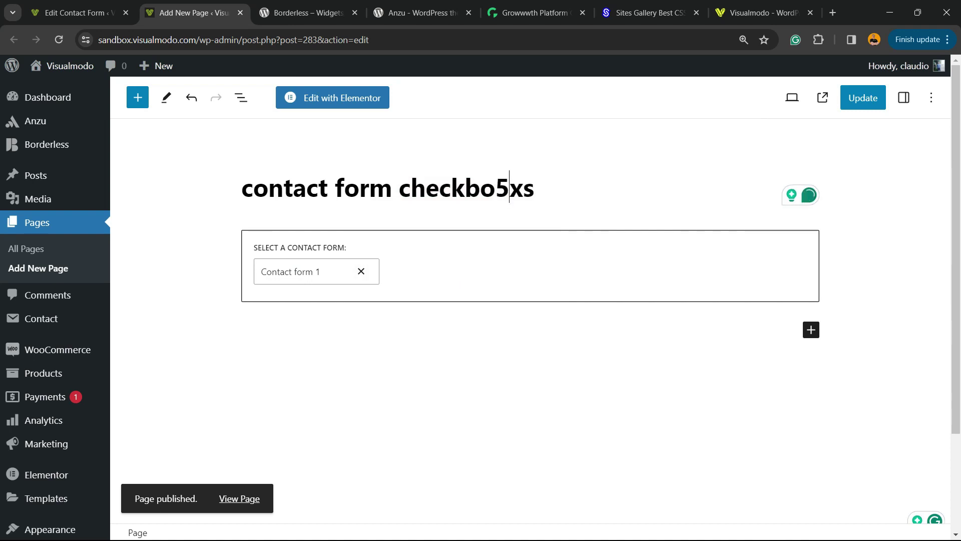
pyautogui.press('BackSpace')
pyautogui.write('e')
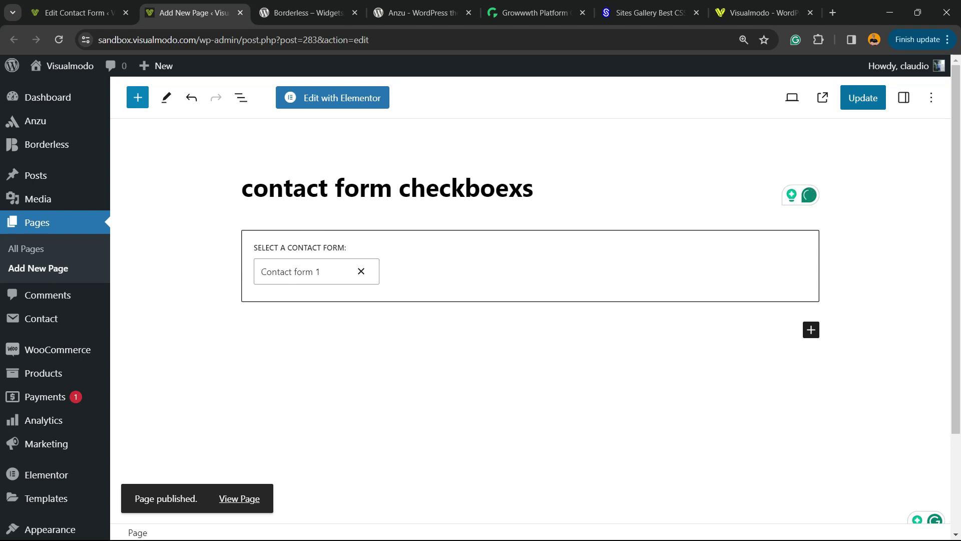
pyautogui.press('BackSpace')
pyautogui.press('Right')
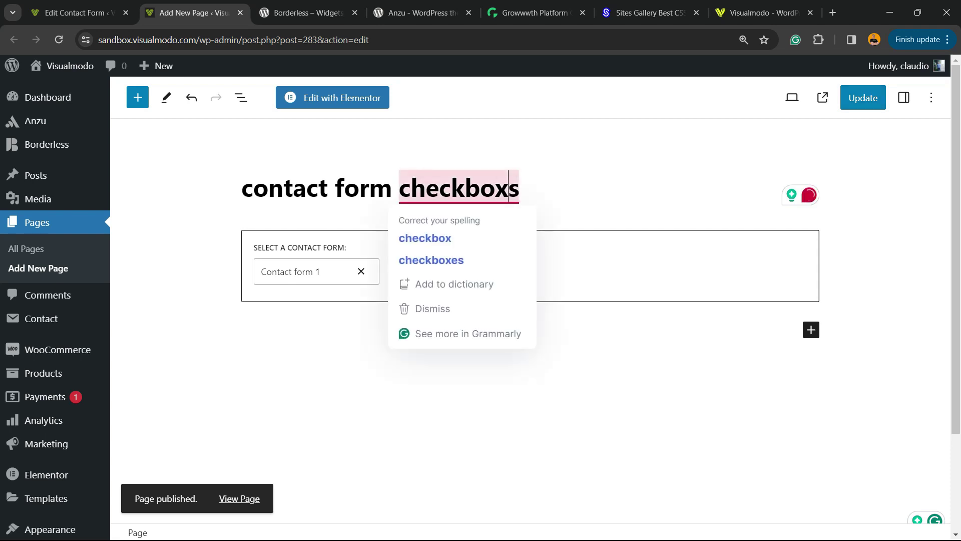
pyautogui.write('e')
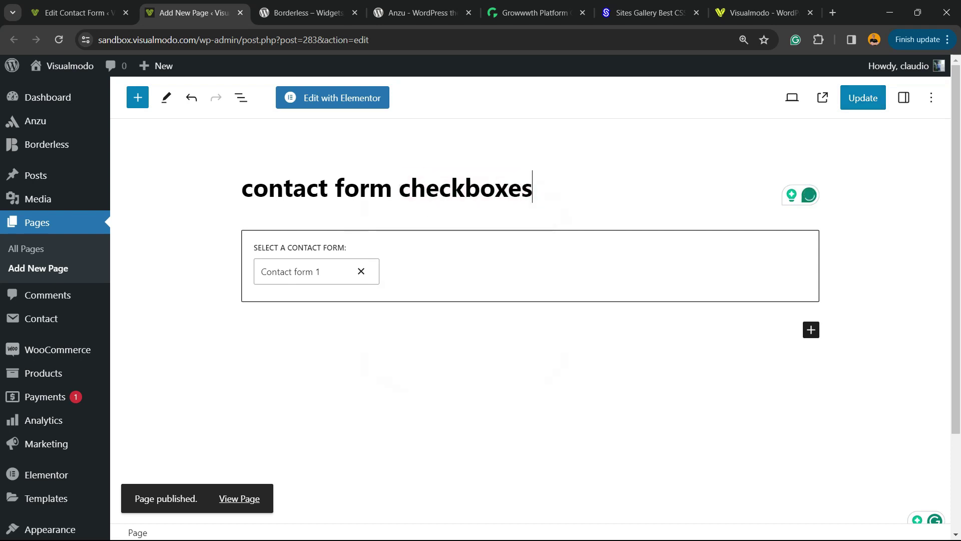
pyautogui.hotkey('ctrl', 's')
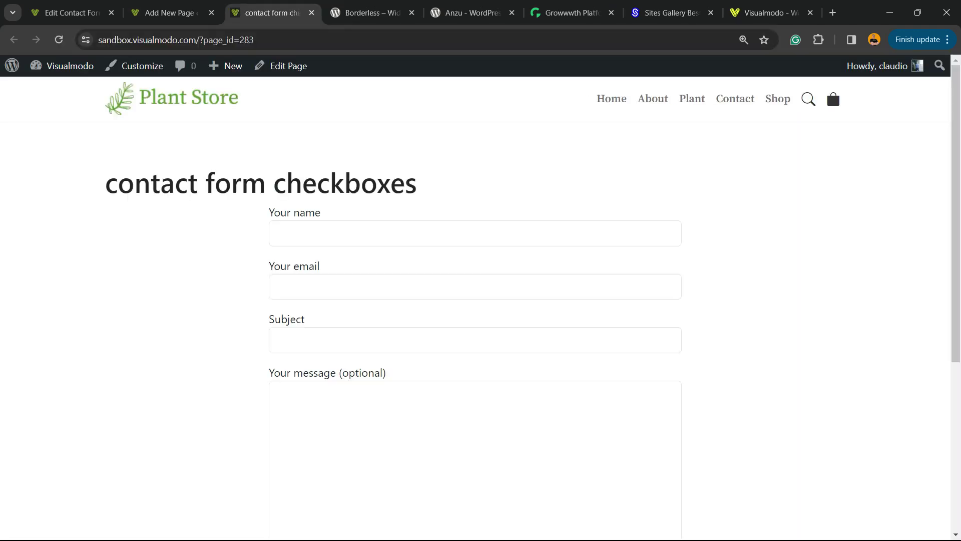
pyautogui.scroll(-2, 480, 300)
pyautogui.scroll(2, 481, 301)
# - Switch back to the Add New Page editor tab after viewing the live form
pyautogui.click(172, 12)
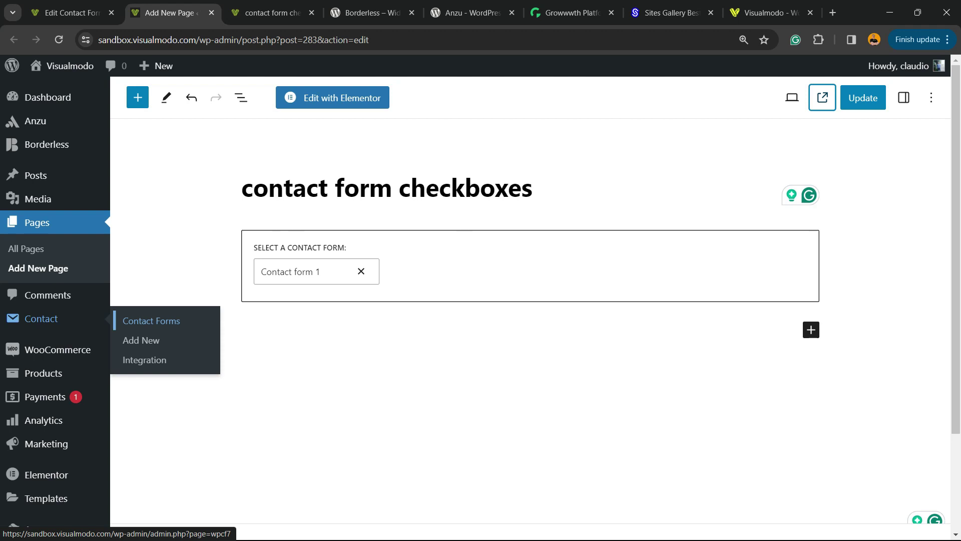
# - Open Contact form 1's template and step through the live form's fields to compare
pyautogui.click(151, 321)
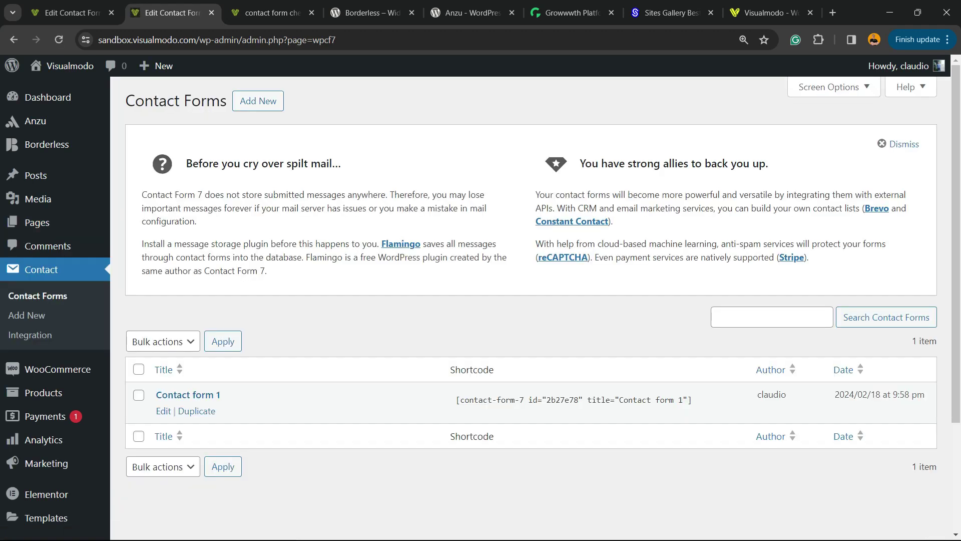
pyautogui.click(188, 394)
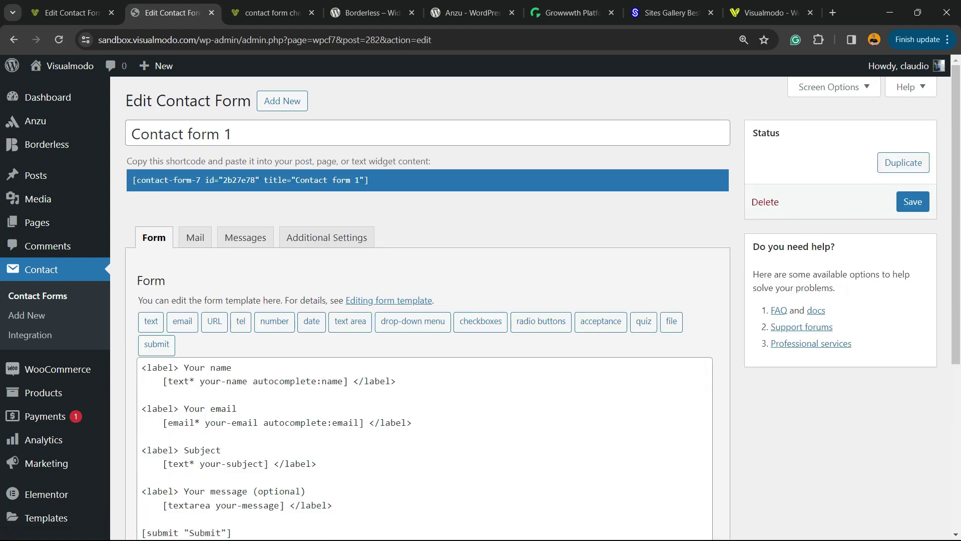
pyautogui.scroll(-3, 481, 301)
pyautogui.click(179, 242)
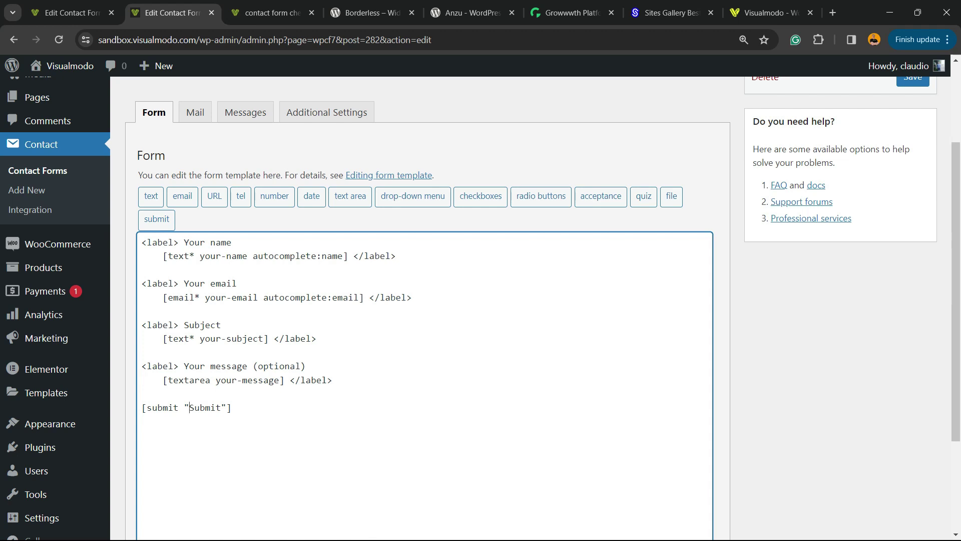
pyautogui.hotkey('ctrl', 'Tab')
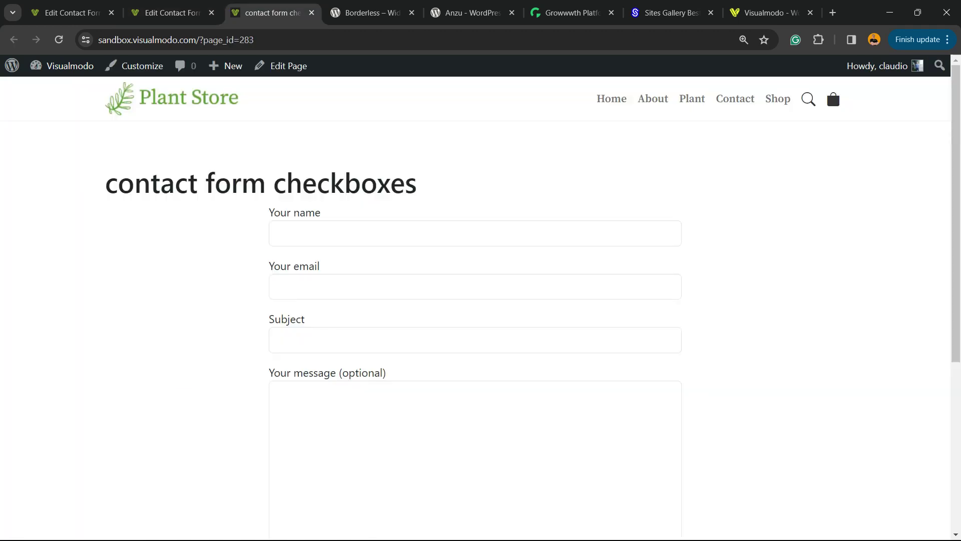
pyautogui.scroll(-2, 481, 300)
pyautogui.press('Tab')
pyautogui.press('Tab')
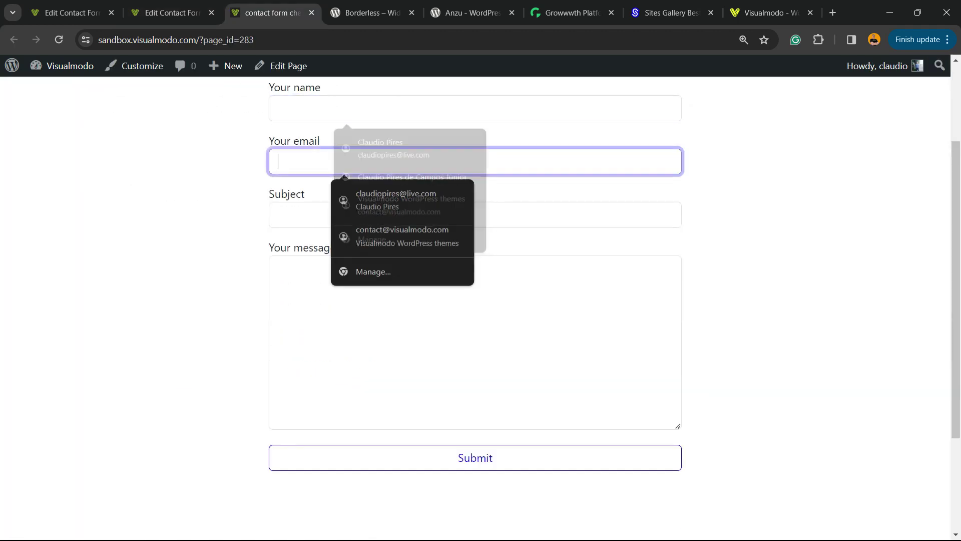
pyautogui.press('Tab')
pyautogui.press('Tab')
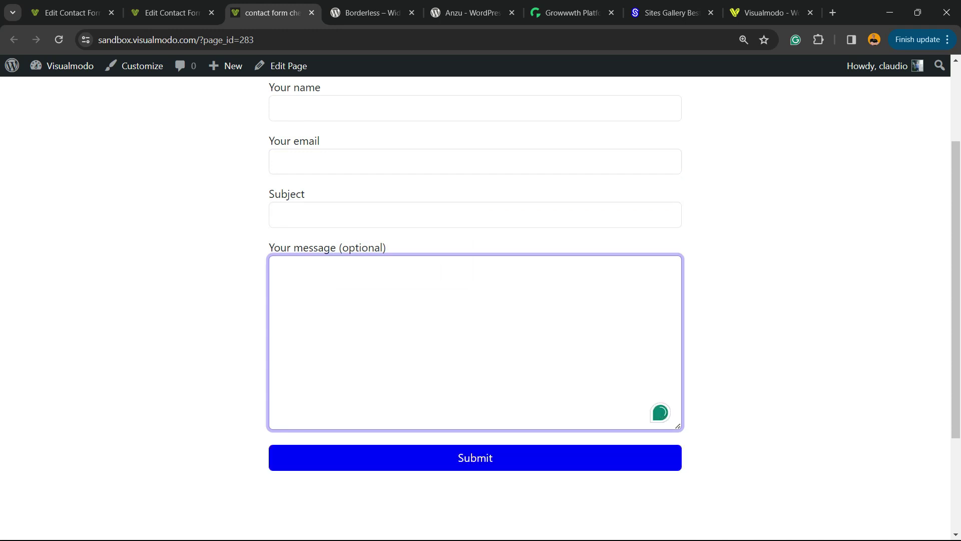
# - Delete the Subject label block from the template, including the leftover '=' character
pyautogui.click(172, 13)
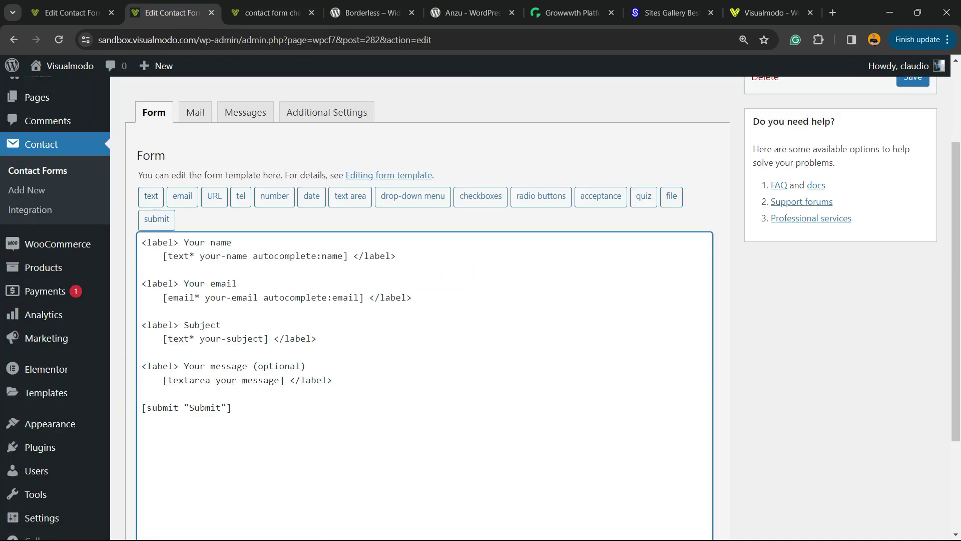
pyautogui.moveTo(317, 338); pyautogui.dragTo(141, 325)
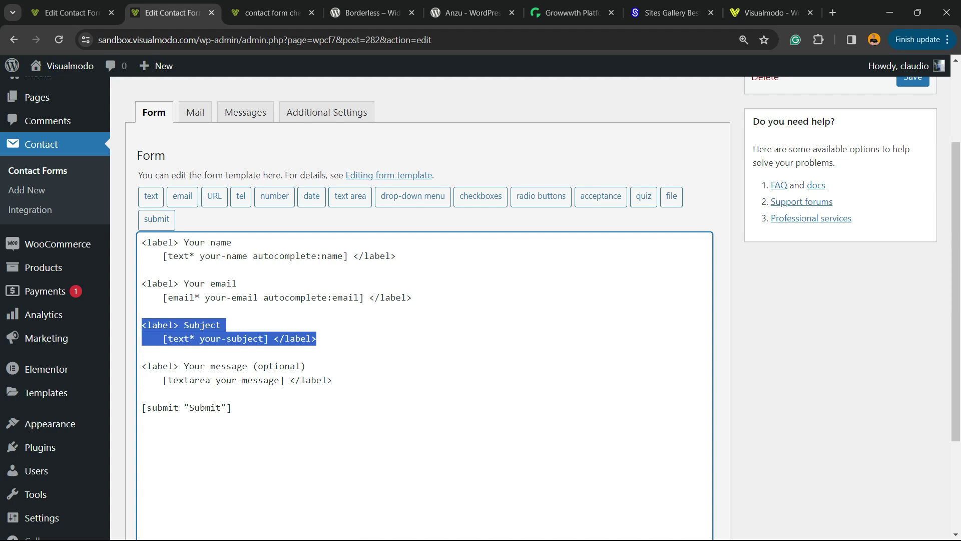
pyautogui.write('=')
pyautogui.press('BackSpace')
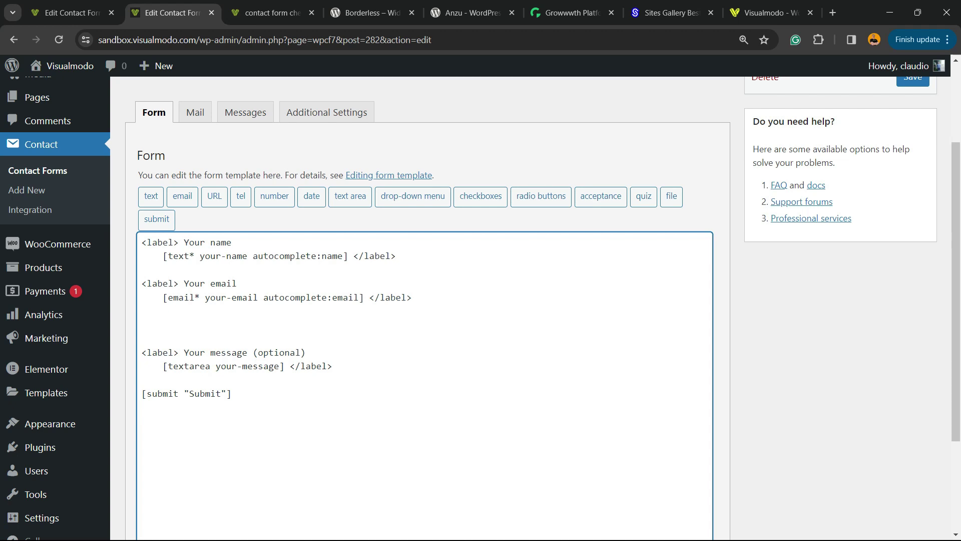
# - Select a template line and launch the checkboxes tag generator
pyautogui.tripleClick(285, 175)
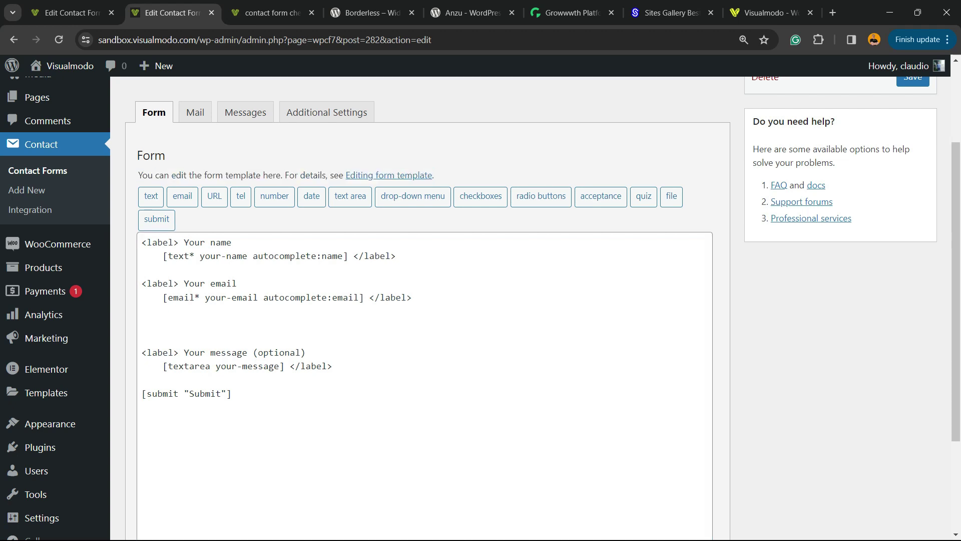
pyautogui.tripleClick(286, 175)
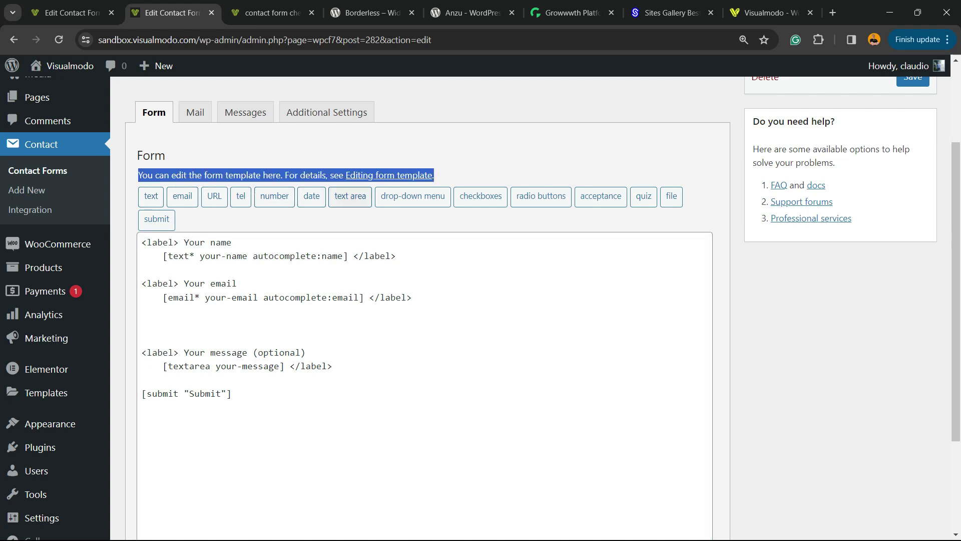
pyautogui.click(482, 196)
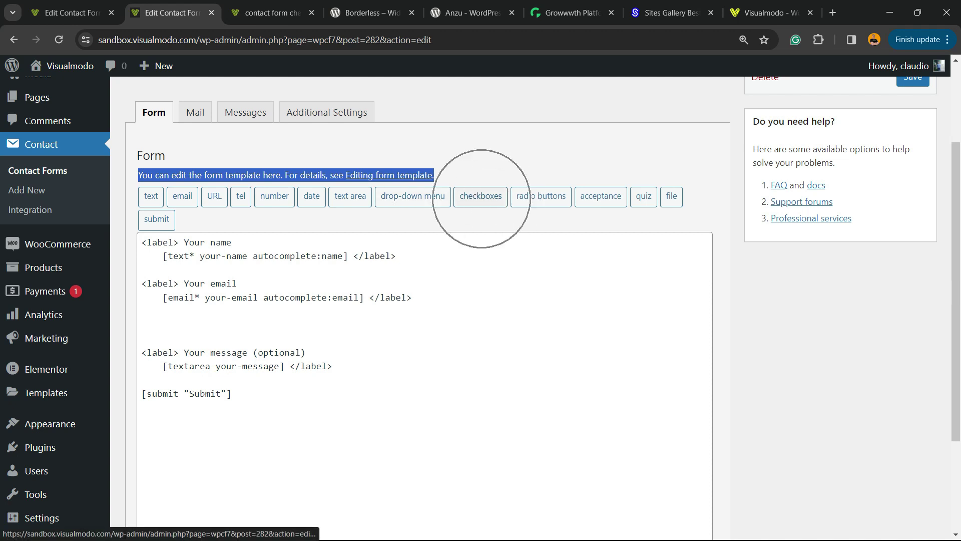
pyautogui.click(480, 196)
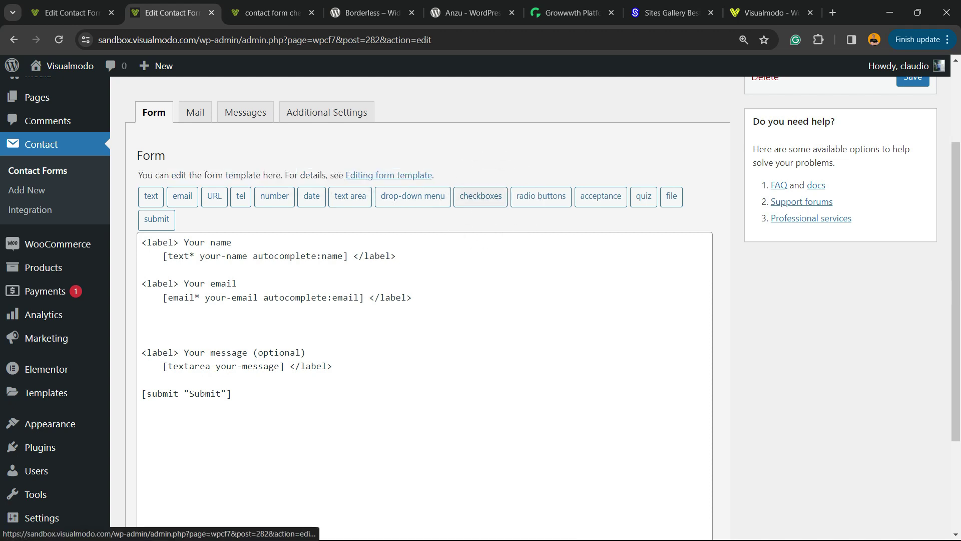
# - Mark the checkbox group required and enter the first option name
pyautogui.click(481, 196)
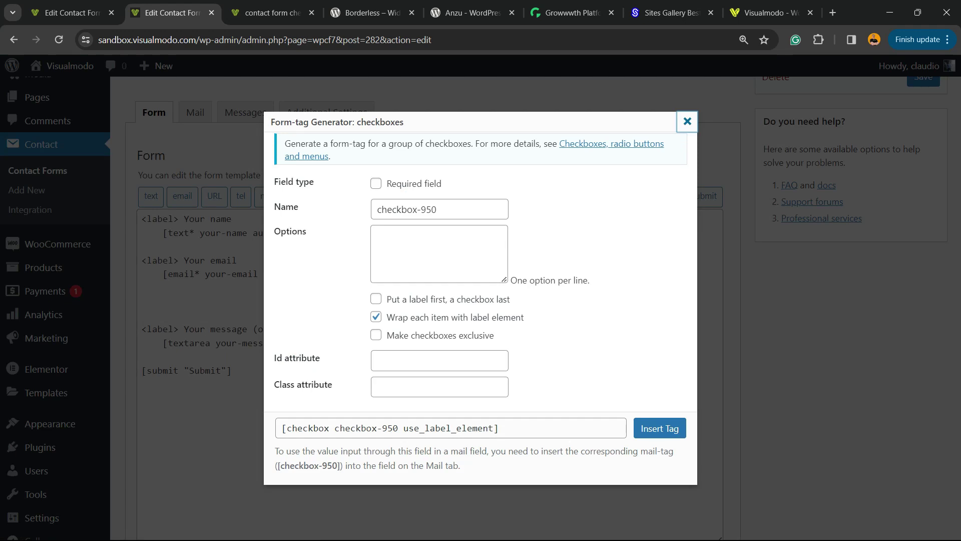
pyautogui.click(376, 184)
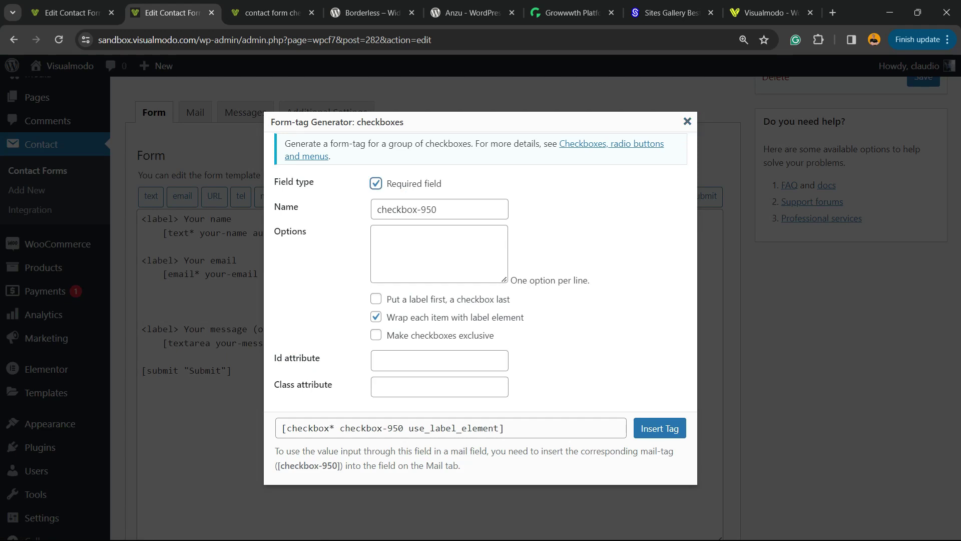
pyautogui.press('Tab')
pyautogui.press('Tab')
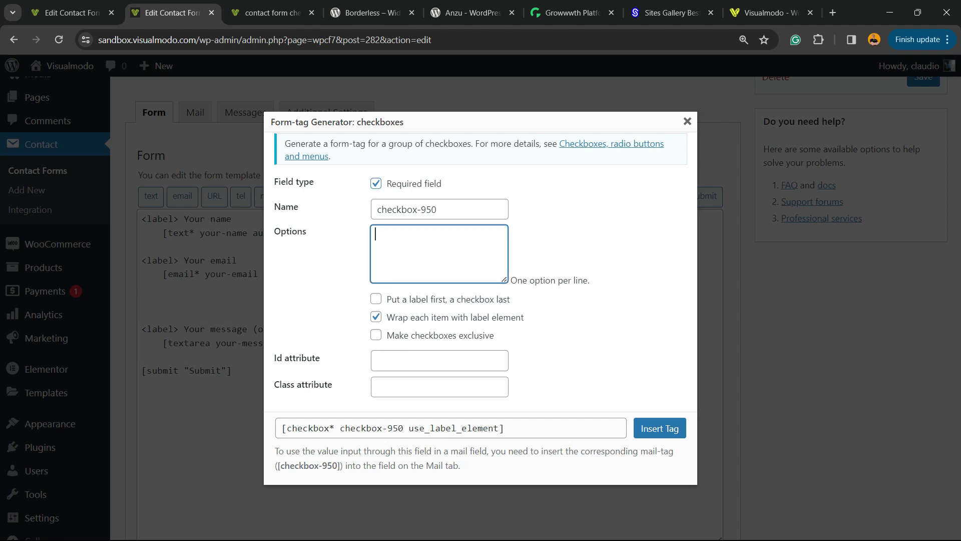
pyautogui.write('O')
pyautogui.write('ions')
pyautogui.press('BackSpace')
pyautogui.write('1')
# - Duplicate the first option line to fill the Options box with five lines
pyautogui.hotkey('ctrl', 'a')
pyautogui.hotkey('ctrl', 'c')
pyautogui.press('Right')
pyautogui.press('Return')
pyautogui.hotkey('ctrl', 'v')
pyautogui.press('Return')
pyautogui.hotkey('ctrl', 'v')
pyautogui.press('Return')
pyautogui.hotkey('ctrl', 'v')
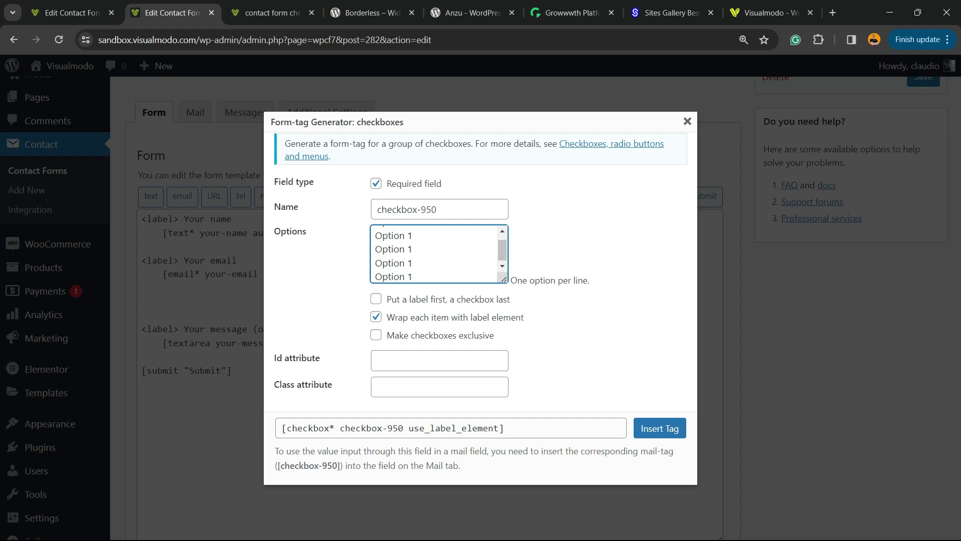
# - Renumber the lines to Option 1–Option 5 and tick 'Put a label first, a checkbox last'
pyautogui.hotkey('ctrl', 'Home')
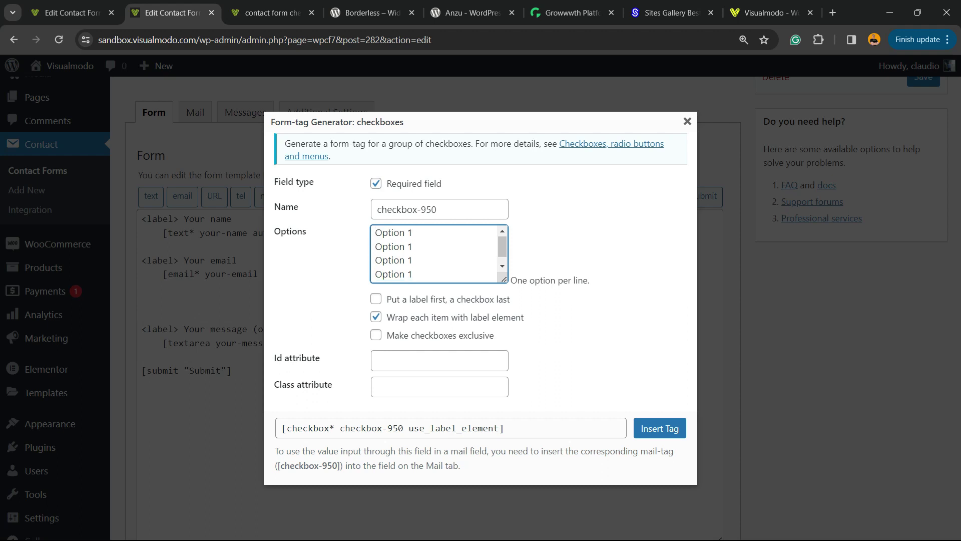
pyautogui.press('Down')
pyautogui.press('End')
pyautogui.press('BackSpace')
pyautogui.write('2')
pyautogui.press('BackSpace')
pyautogui.write('3')
pyautogui.hotkey('ctrl', 'shift', 'End')
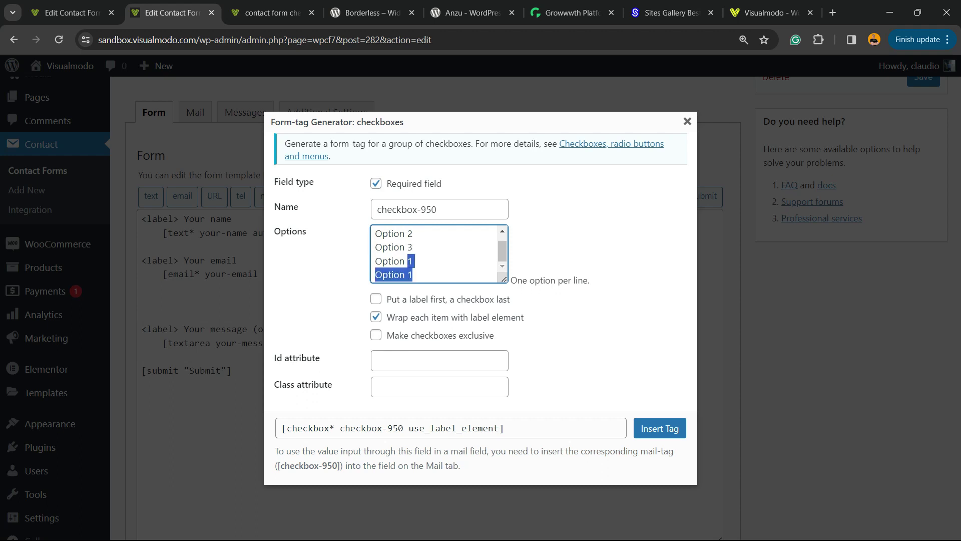
pyautogui.press('Left')
pyautogui.press('Delete')
pyautogui.press('Delete')
pyautogui.write('4')
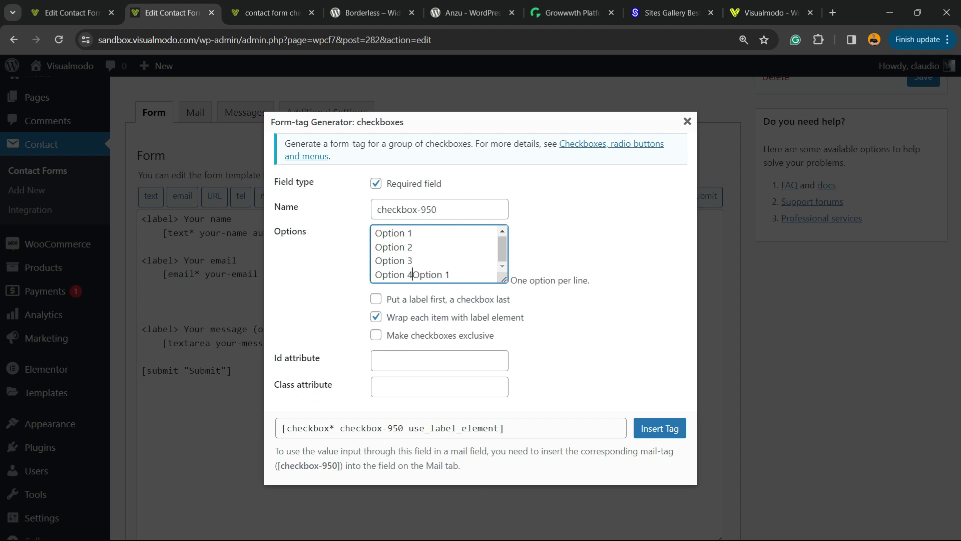
pyautogui.press('Return')
pyautogui.write('5')
pyautogui.press('Delete')
pyautogui.press('Tab')
pyautogui.press('space')
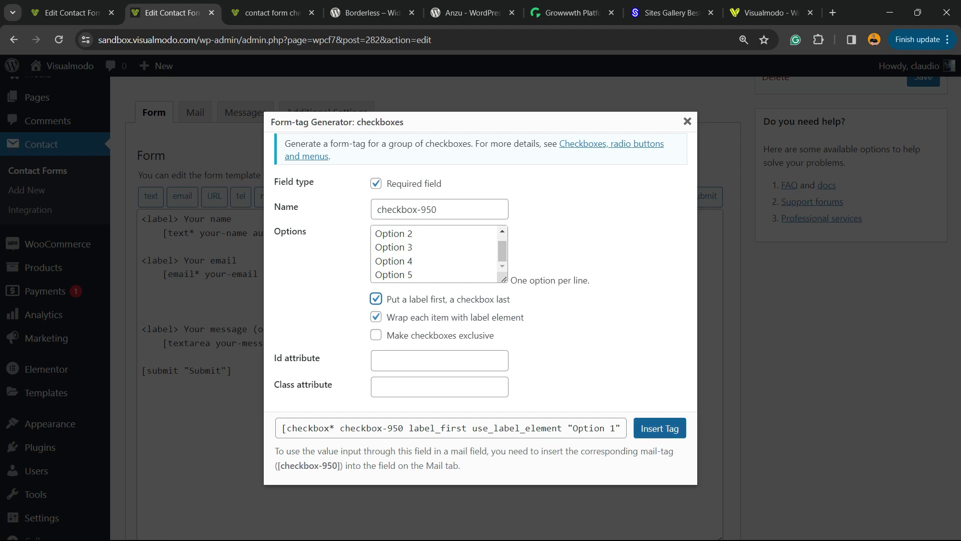
# - Insert the checkbox-950 tag, save the form, and reload the live page to see Options 1–5
pyautogui.click(660, 428)
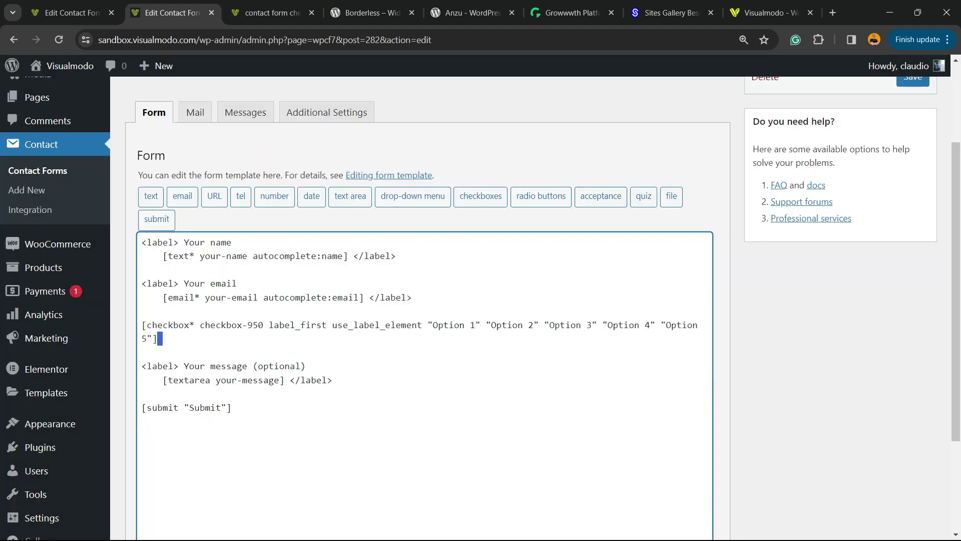
pyautogui.scroll(-2, 425, 301)
pyautogui.click(142, 468)
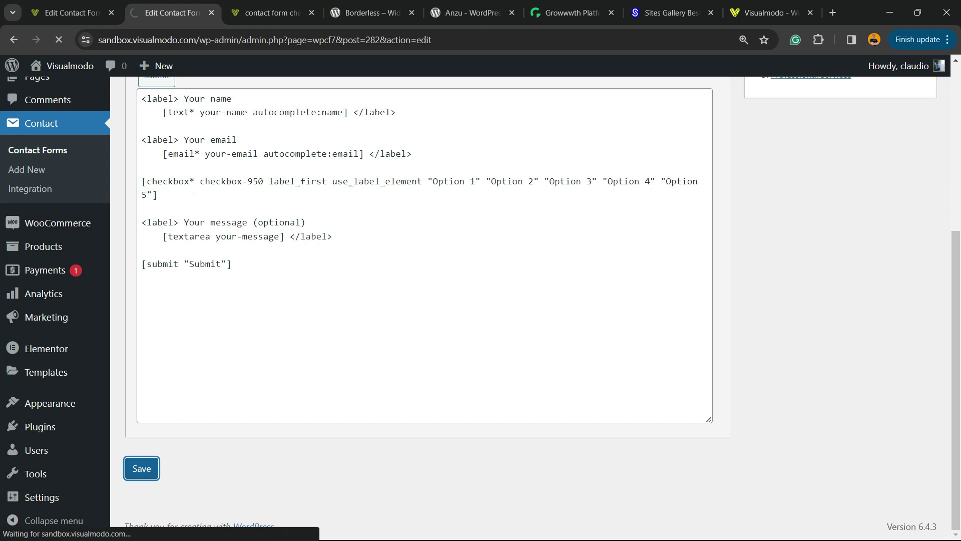
pyautogui.hotkey('ctrl', 'Tab')
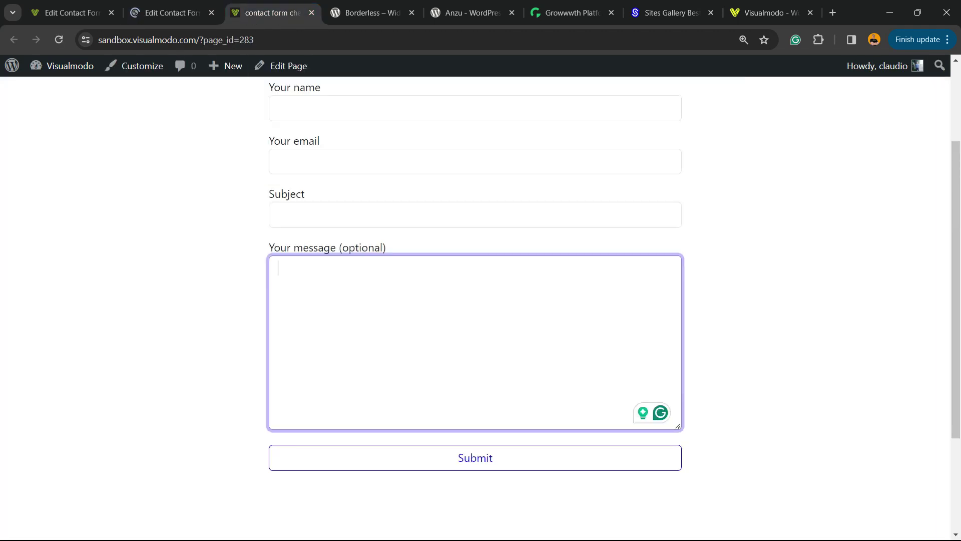
pyautogui.press('F5')
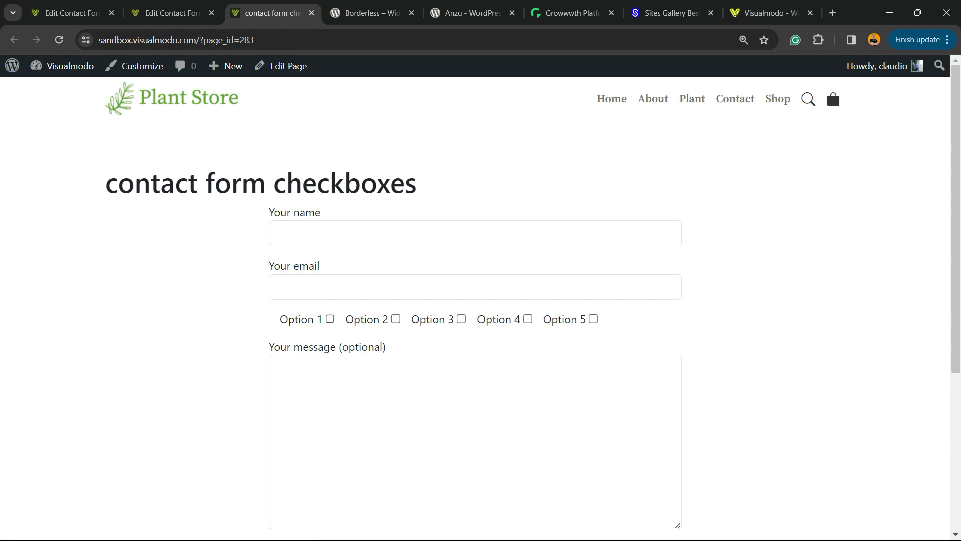
pyautogui.moveTo(269, 266); pyautogui.dragTo(322, 266)
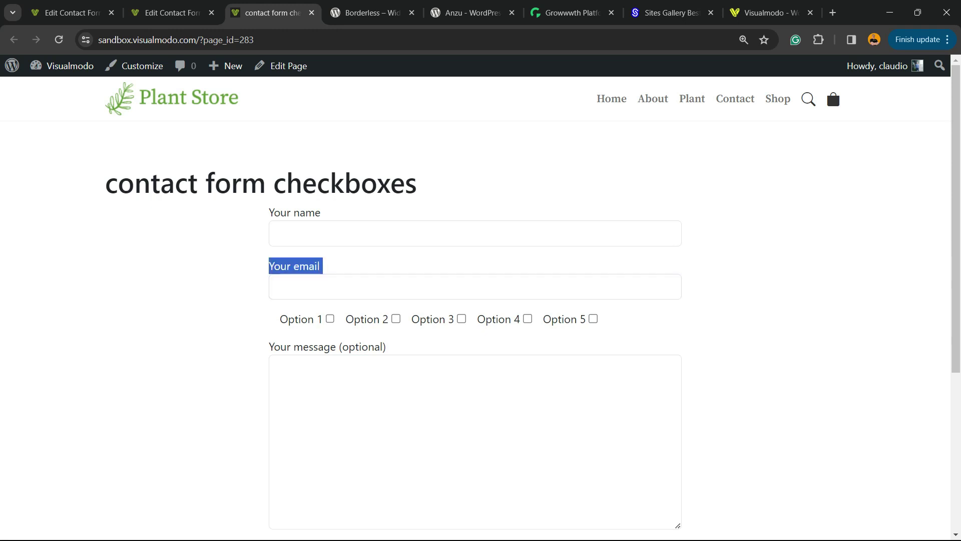
pyautogui.click(169, 12)
pyautogui.scroll(-1, 428, 339)
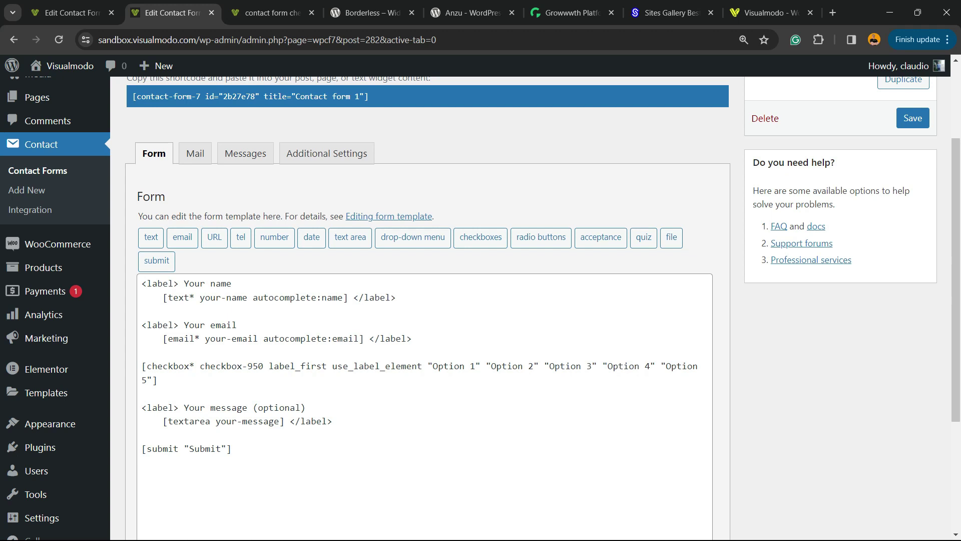
# - Wrap the checkbox tag in label tags copied from the email line, on its own line
pyautogui.moveTo(179, 282); pyautogui.dragTo(141, 283)
pyautogui.hotkey('ctrl', 'c')
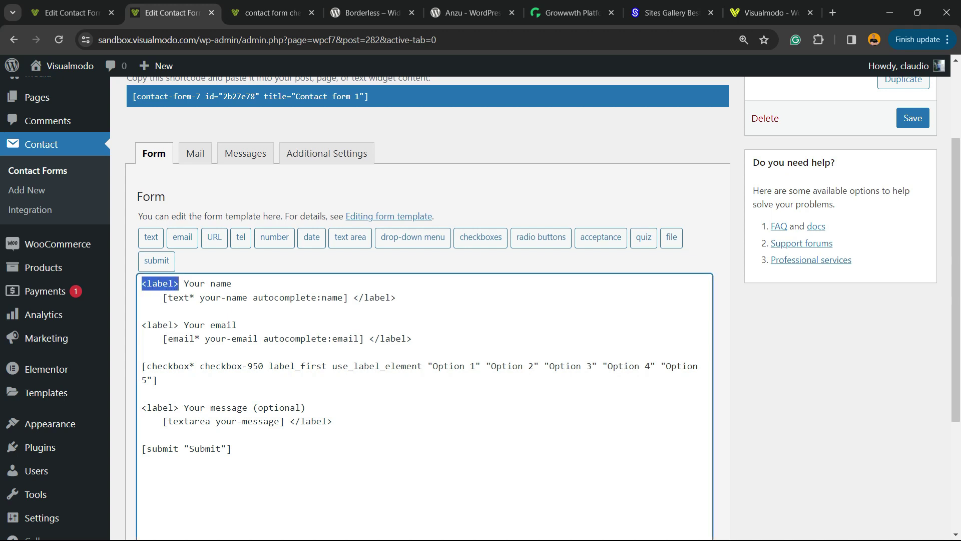
pyautogui.click(142, 366)
pyautogui.moveTo(142, 366); pyautogui.dragTo(158, 380)
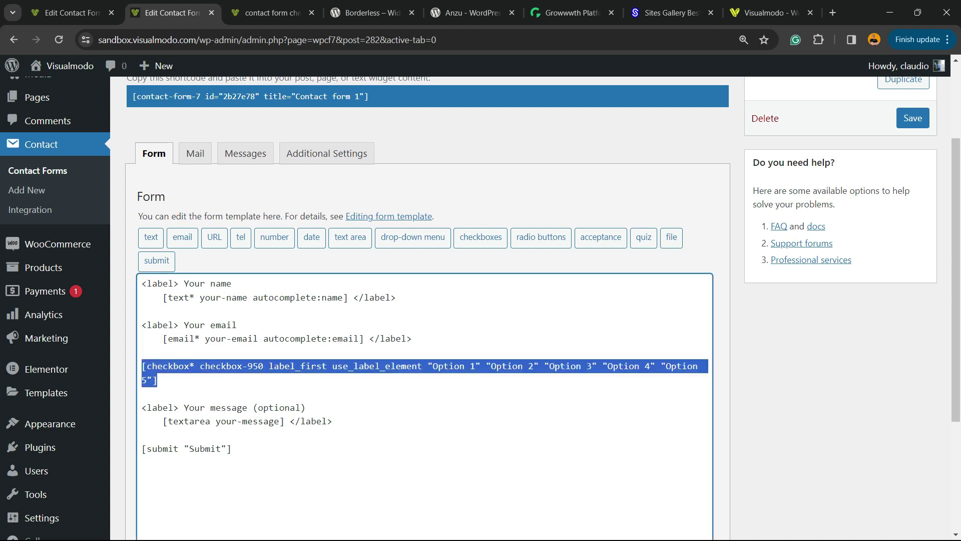
pyautogui.click(158, 380)
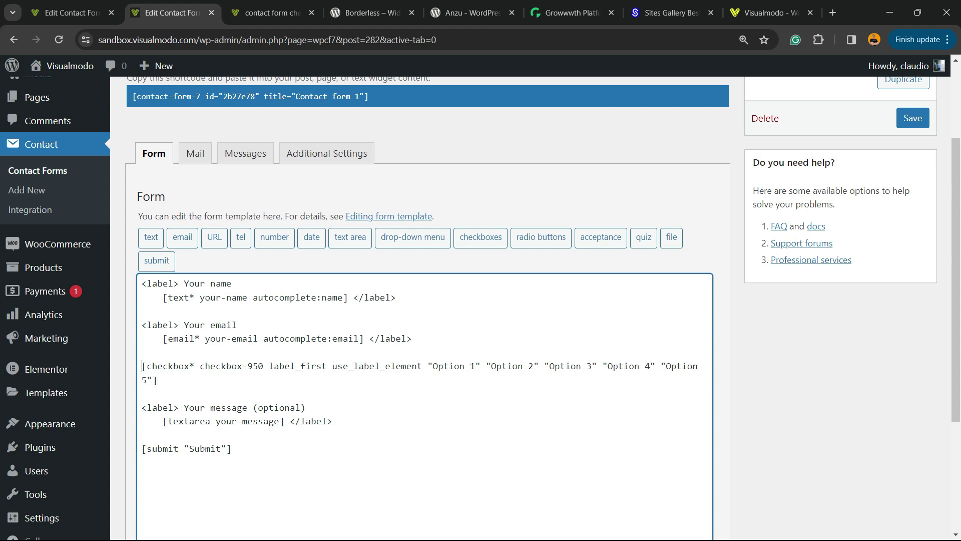
pyautogui.hotkey('ctrl', 'v')
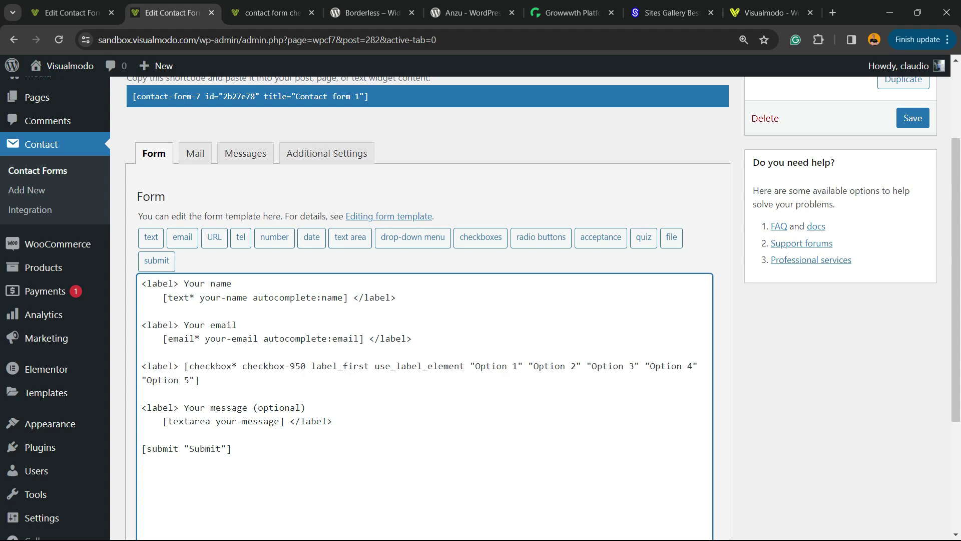
pyautogui.moveTo(365, 339); pyautogui.dragTo(412, 338)
pyautogui.hotkey('ctrl', 'c')
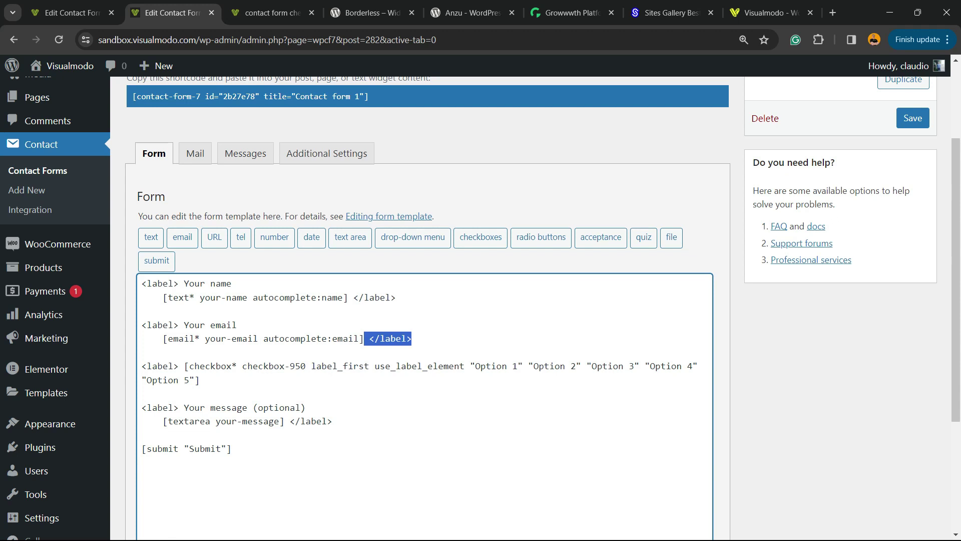
pyautogui.click(204, 380)
pyautogui.hotkey('ctrl', 'v')
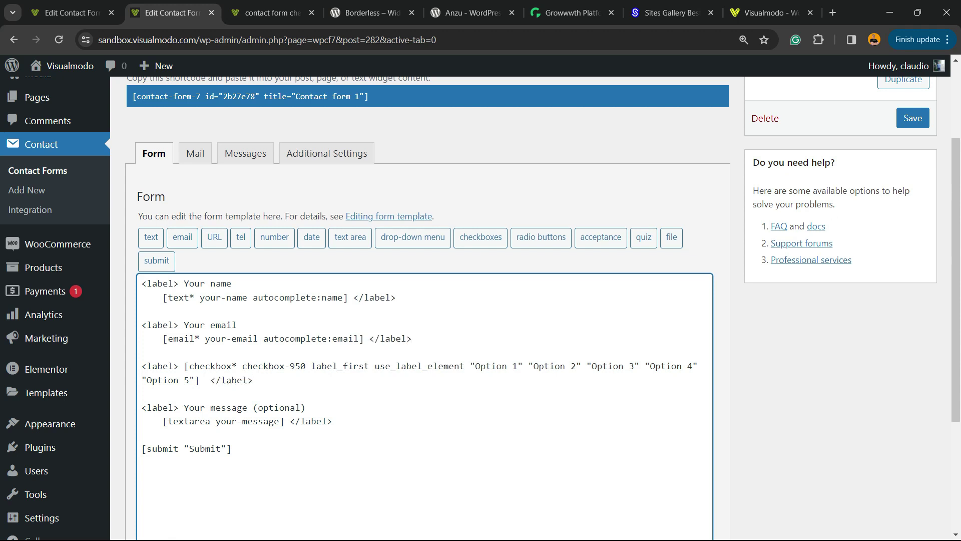
pyautogui.press('Return')
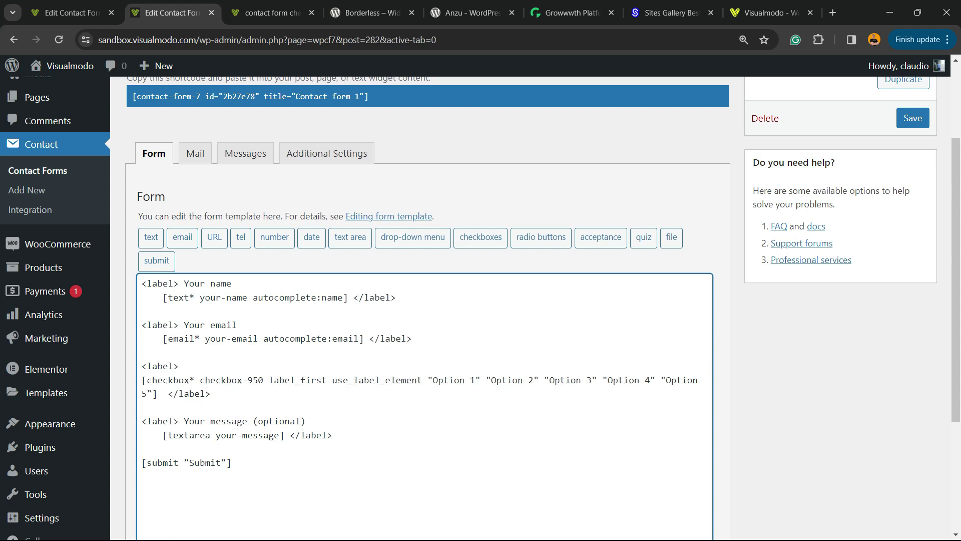
pyautogui.write('Choose y')
pyautogui.write('our option')
pyautogui.scroll(-2, 481, 301)
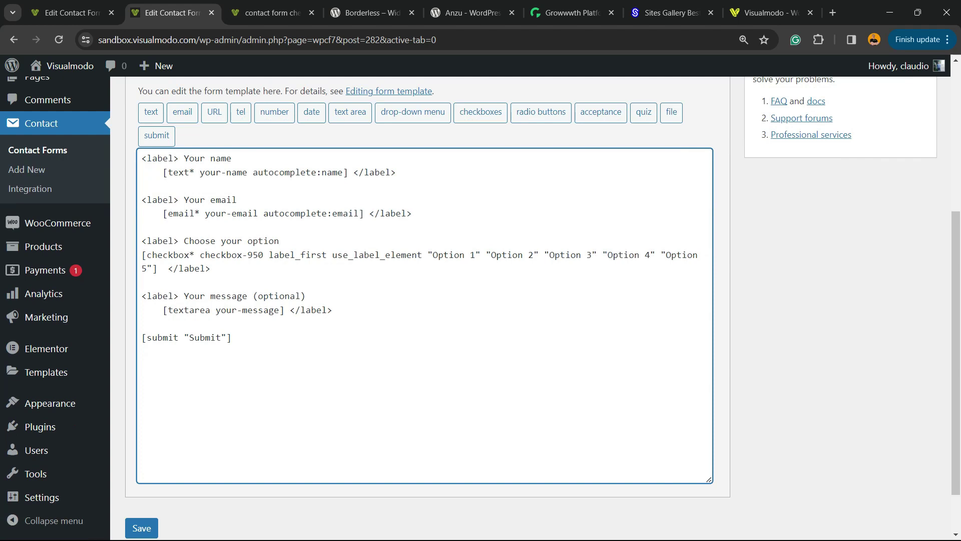
# - Save the contact form and reload the live page to see 'Choose your option'
pyautogui.click(141, 526)
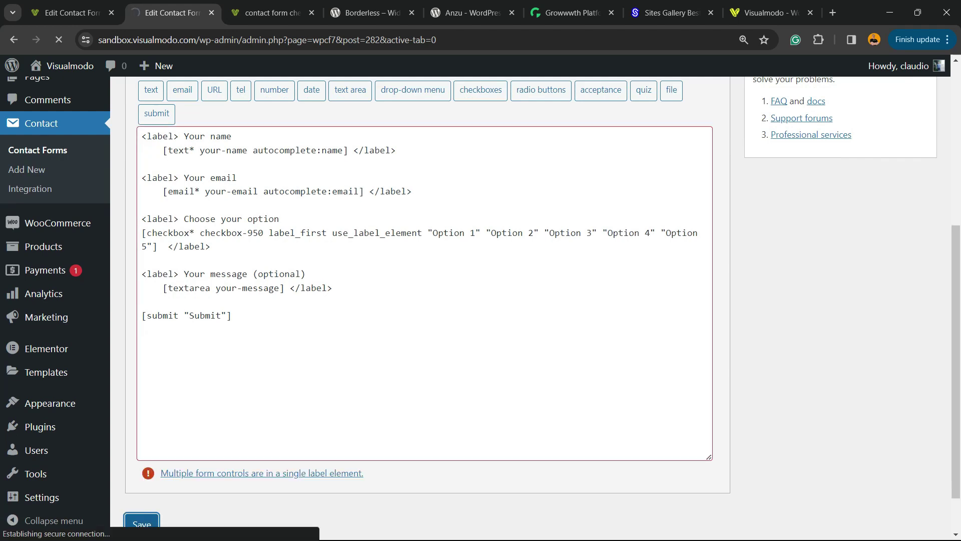
pyautogui.hotkey('ctrl', 'Tab')
pyautogui.press('F5')
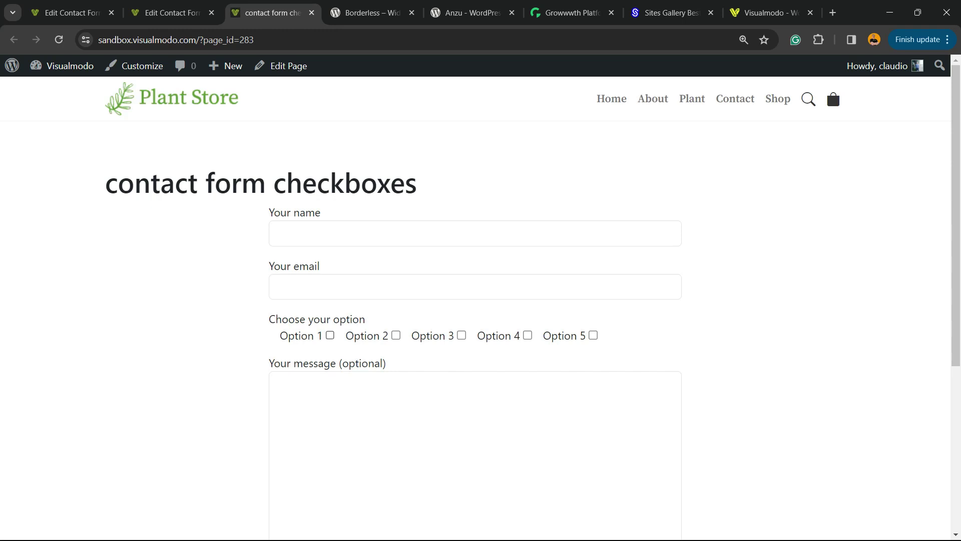
pyautogui.scroll(-3, 481, 301)
pyautogui.scroll(2, 481, 300)
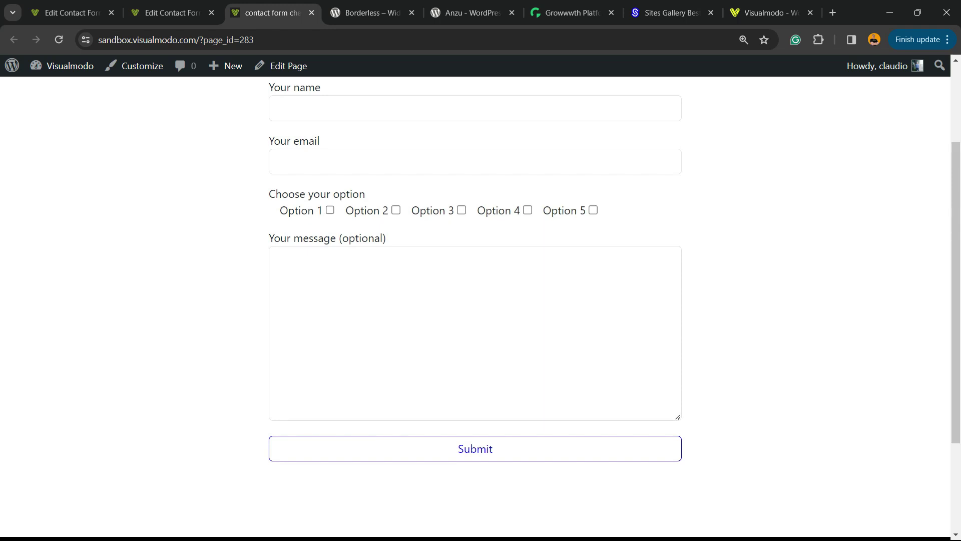
pyautogui.scroll(2, 481, 301)
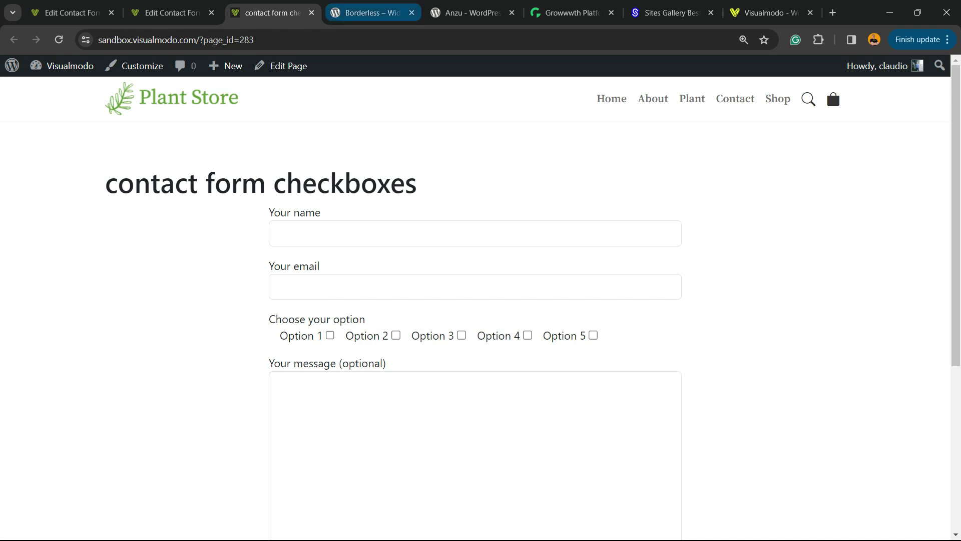
# - Review the Borderless plugin page on WordPress.org, highlighting its title
pyautogui.click(371, 13)
pyautogui.tripleClick(278, 422)
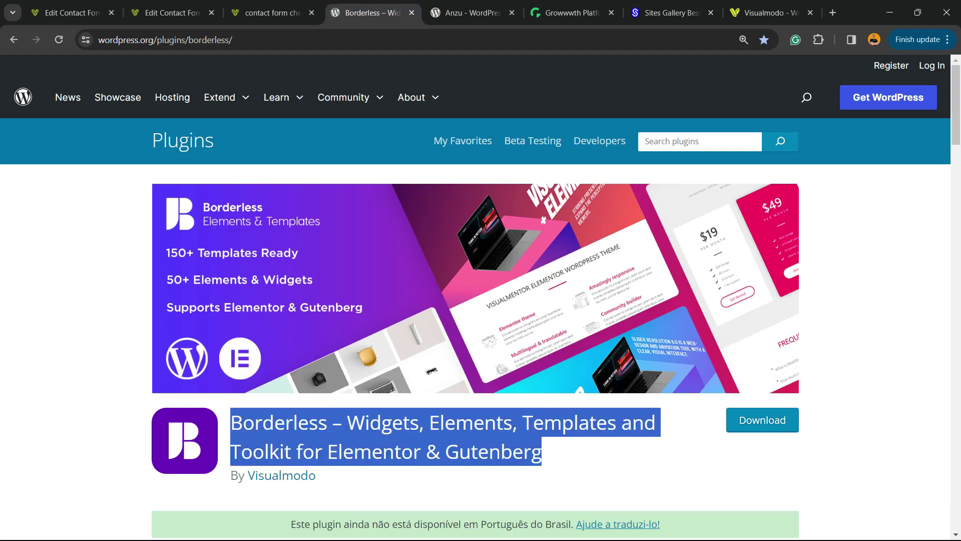
pyautogui.doubleClick(279, 422)
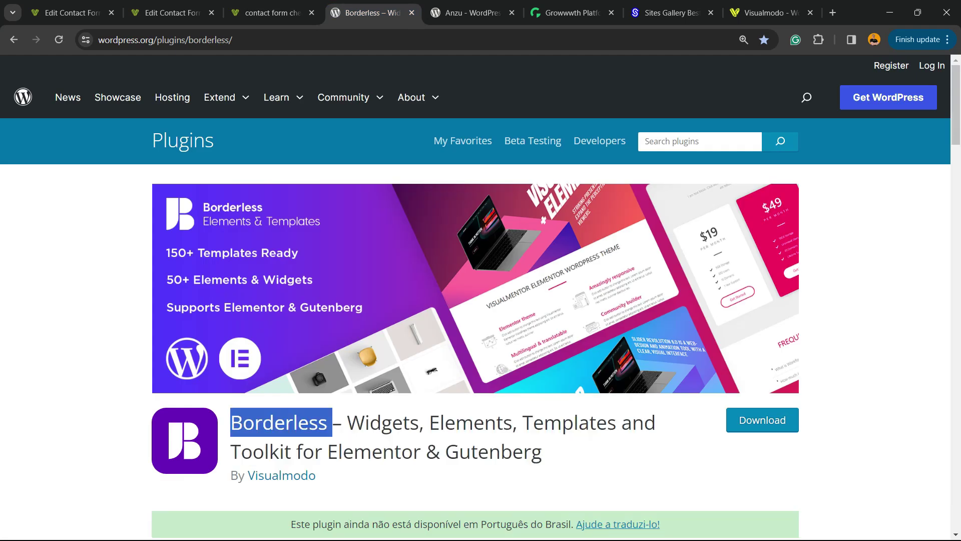
# - Review the Anzu theme page, highlighting its title line
pyautogui.hotkey('ctrl', 'Tab')
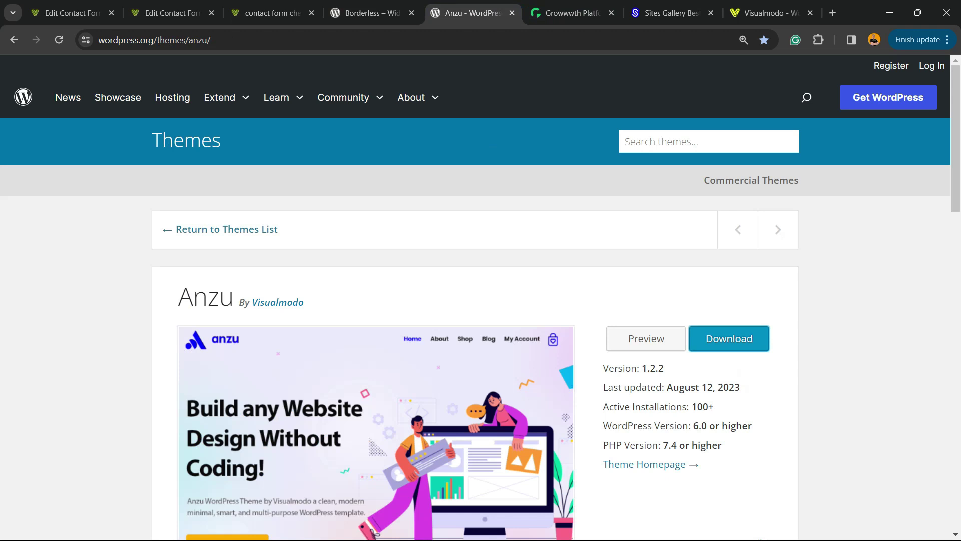
pyautogui.tripleClick(205, 297)
pyautogui.click(205, 296)
pyautogui.hotkey('ctrl', 'Tab')
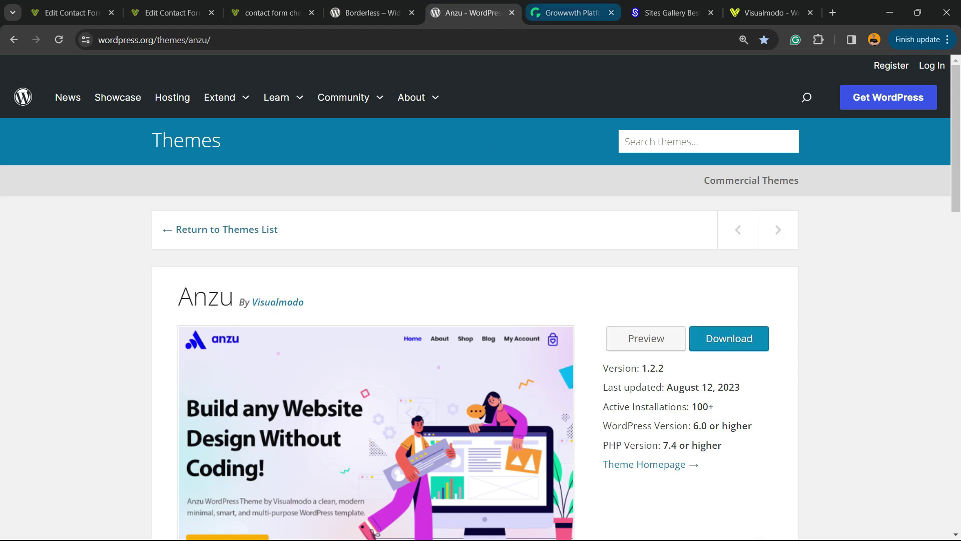
# - Browse the Growwwth 'Connects Best Advertisers & Publishers' heading and the Sites Gallery, then reach Visualmodo
pyautogui.tripleClick(237, 178)
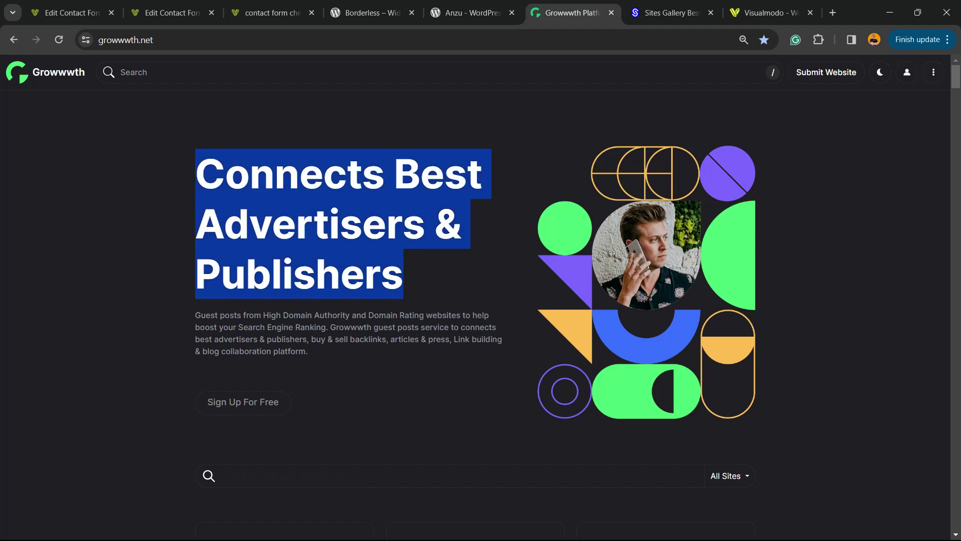
pyautogui.click(238, 177)
pyautogui.scroll(-6, 237, 177)
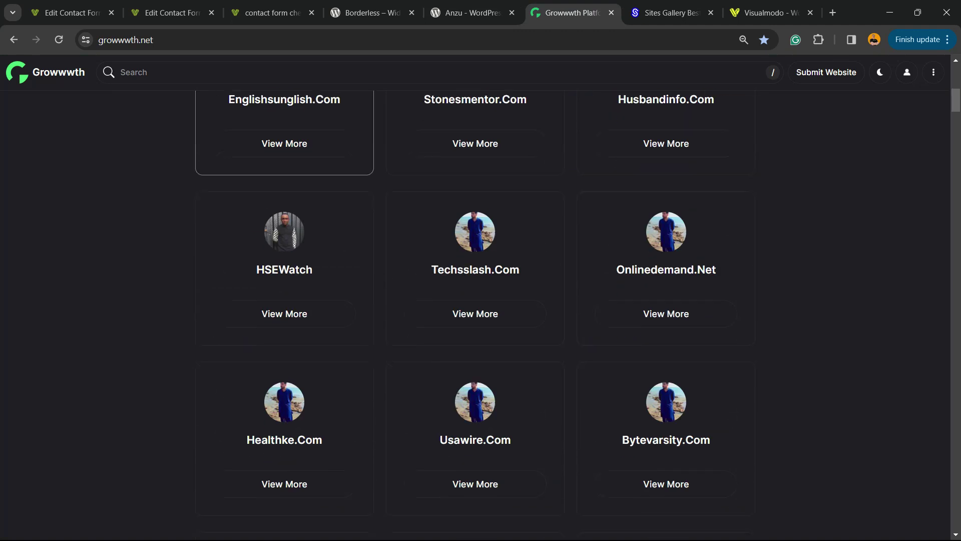
pyautogui.scroll(-3, 475, 315)
pyautogui.scroll(-3, 475, 316)
pyautogui.scroll(-5, 474, 316)
pyautogui.scroll(-1, 475, 316)
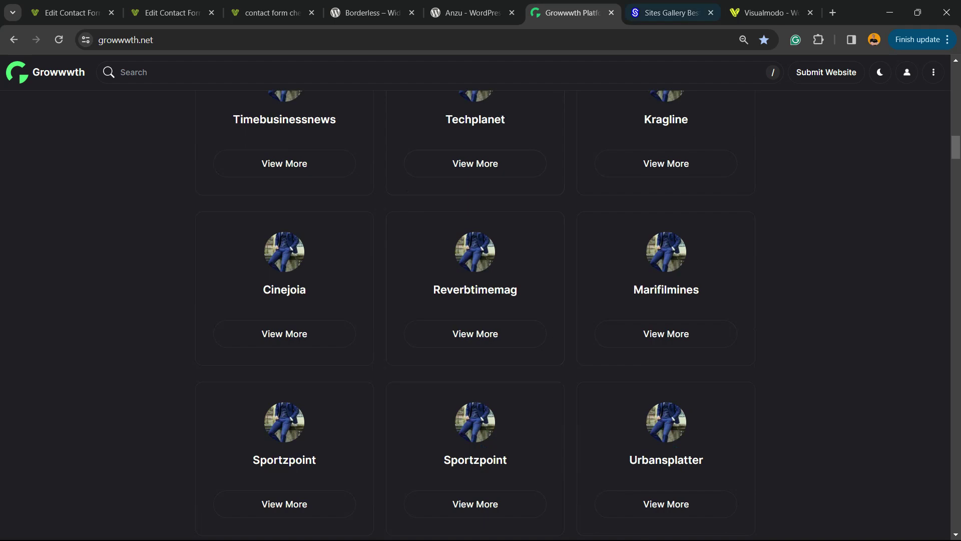
pyautogui.click(671, 13)
pyautogui.scroll(-1, 225, 165)
pyautogui.scroll(-5, 225, 166)
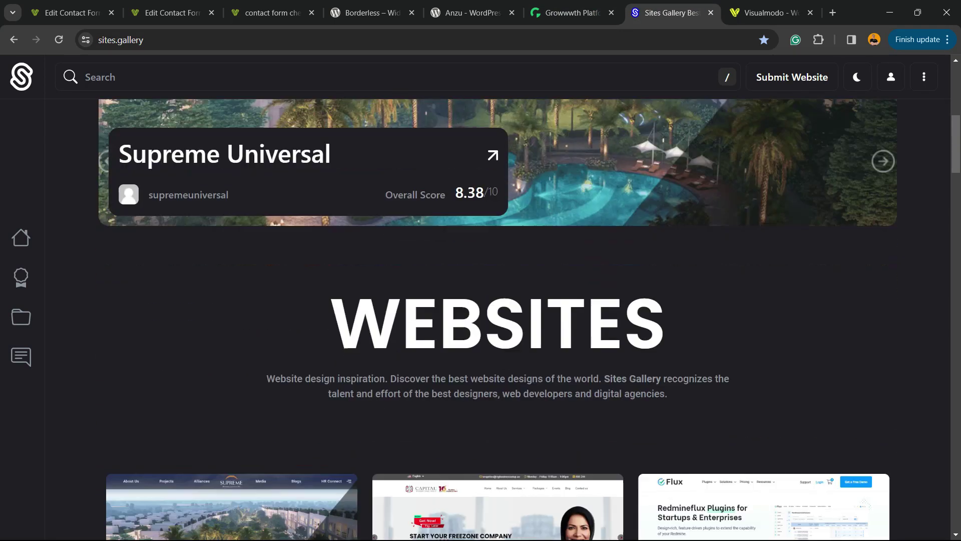
pyautogui.scroll(-2, 225, 165)
pyautogui.scroll(-4, 225, 165)
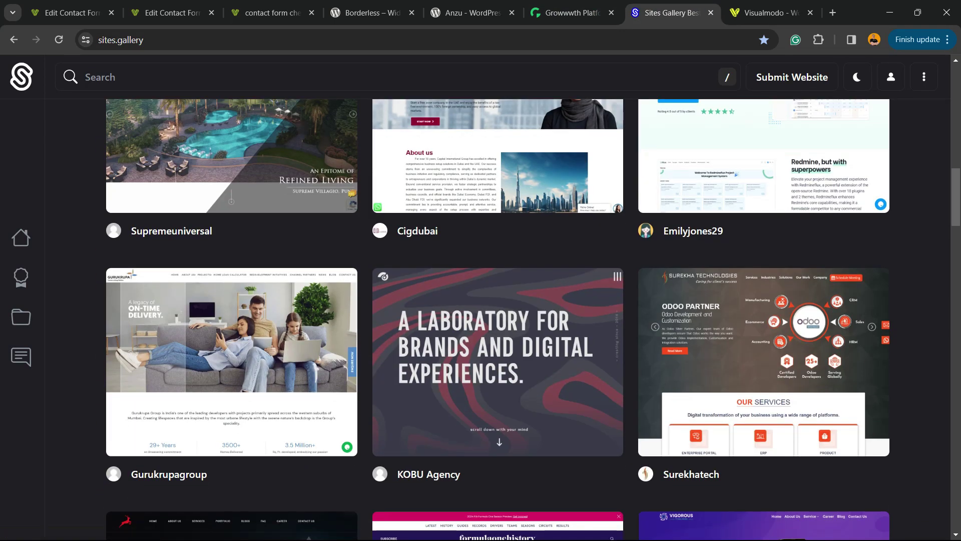
pyautogui.scroll(-5, 225, 166)
pyautogui.scroll(-3, 226, 166)
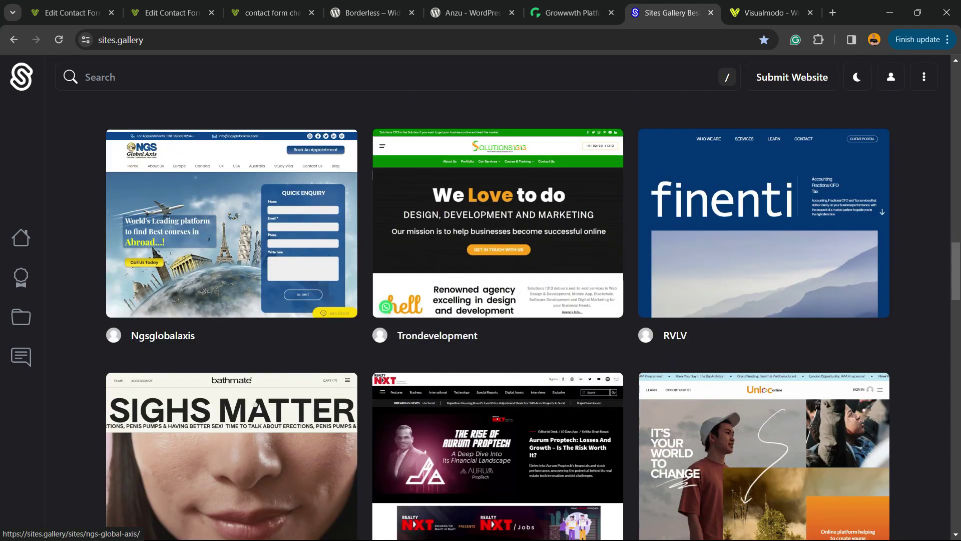
pyautogui.scroll(-1, 255, 405)
pyautogui.scroll(-7, 254, 404)
pyautogui.scroll(-5, 254, 404)
pyautogui.scroll(-5, 255, 404)
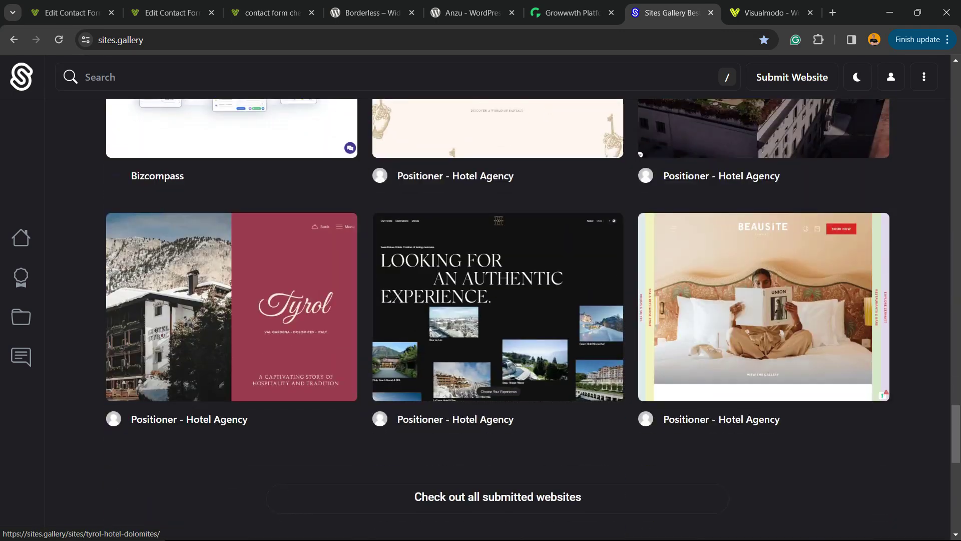
pyautogui.scroll(-5, 255, 376)
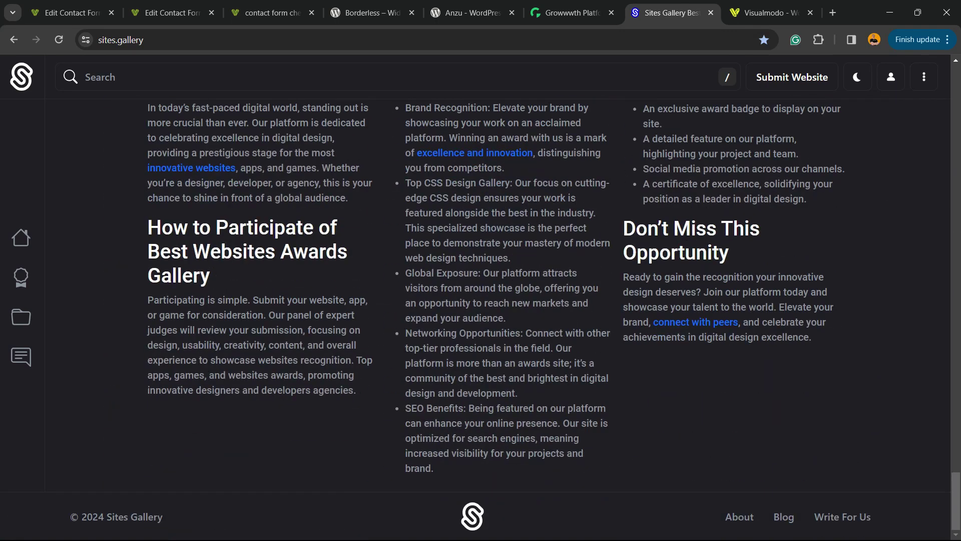
pyautogui.click(767, 13)
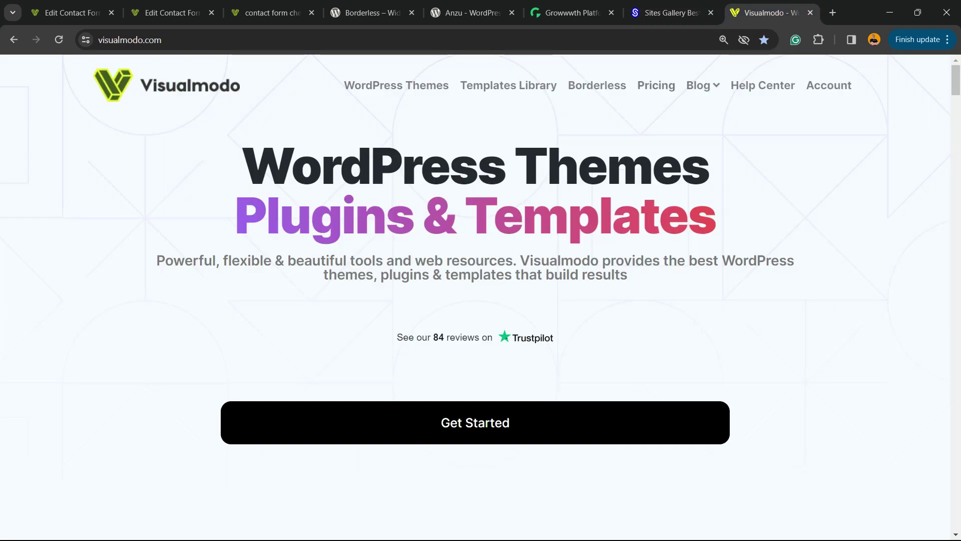
# - Go to Visualmodo's Templates Library, with designs like Coach and Construction 2
pyautogui.click(508, 85)
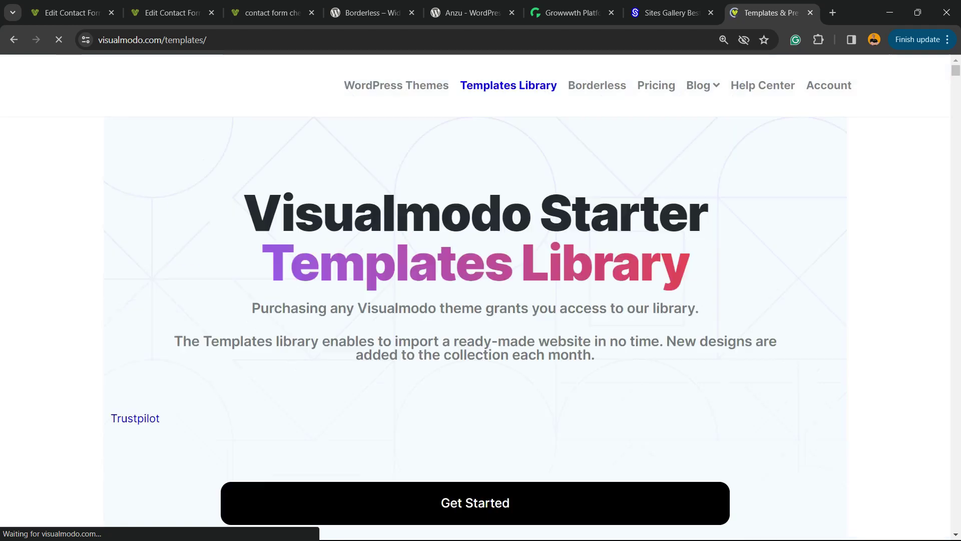
pyautogui.scroll(-2, 481, 301)
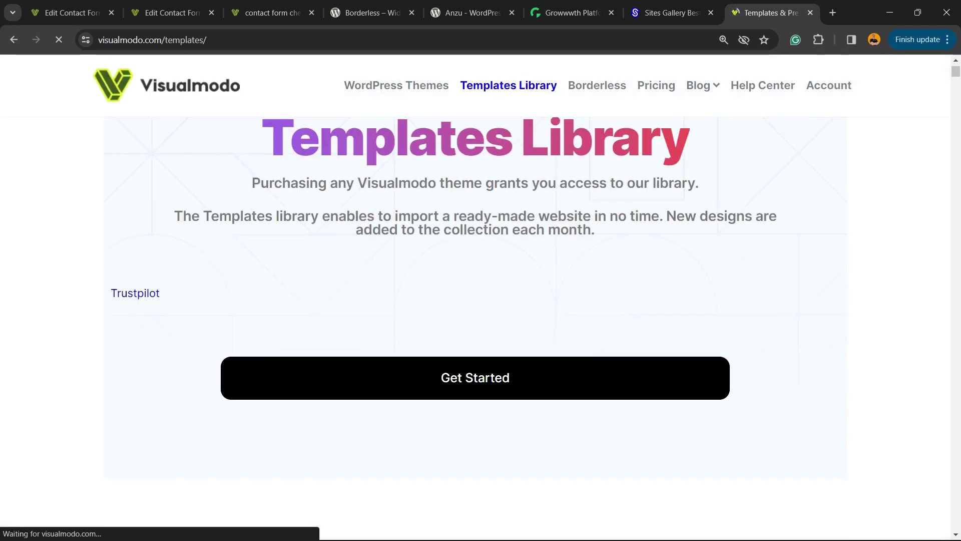
pyautogui.scroll(-1, 481, 301)
pyautogui.scroll(-1, 481, 301)
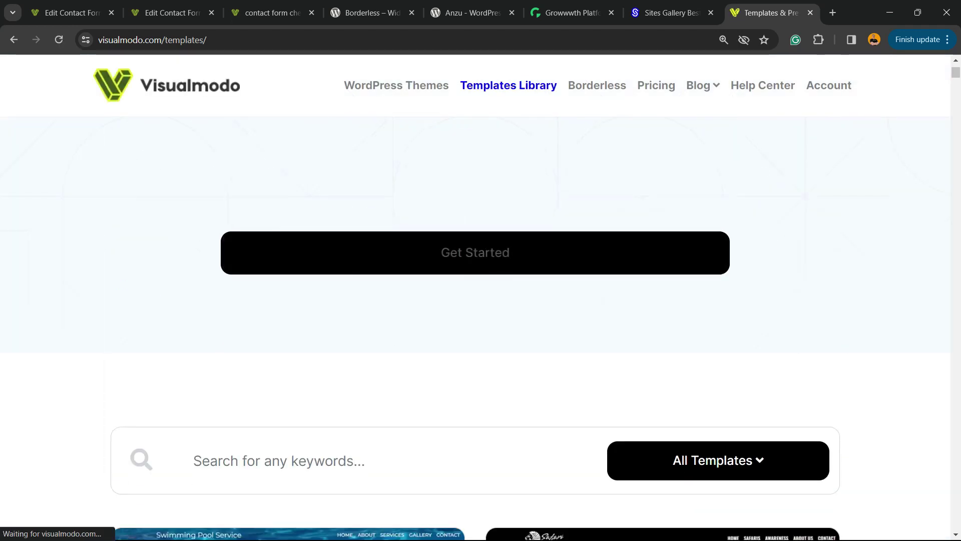
pyautogui.scroll(-2, 481, 300)
pyautogui.scroll(-2, 373, 469)
pyautogui.scroll(-2, 374, 469)
pyautogui.scroll(-3, 374, 469)
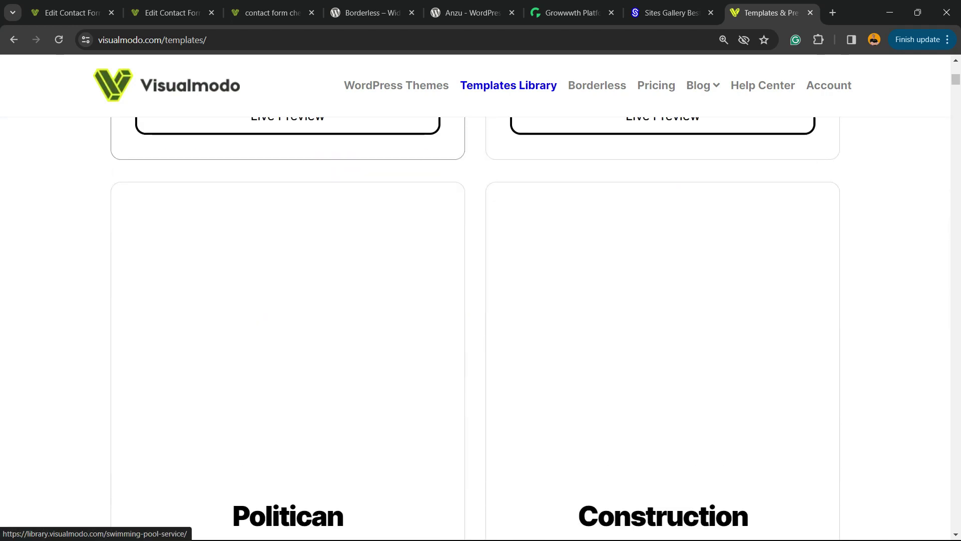
pyautogui.scroll(-2, 373, 469)
pyautogui.scroll(-4, 374, 468)
pyautogui.scroll(-1, 374, 469)
pyautogui.scroll(-2, 373, 469)
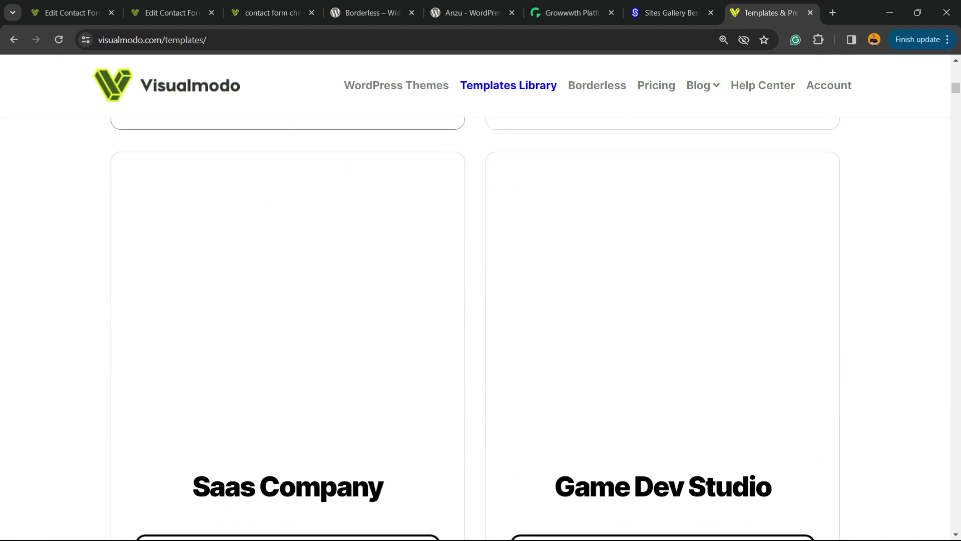
pyautogui.scroll(-4, 373, 468)
pyautogui.scroll(-3, 374, 469)
pyautogui.scroll(-5, 374, 469)
pyautogui.scroll(-8, 373, 469)
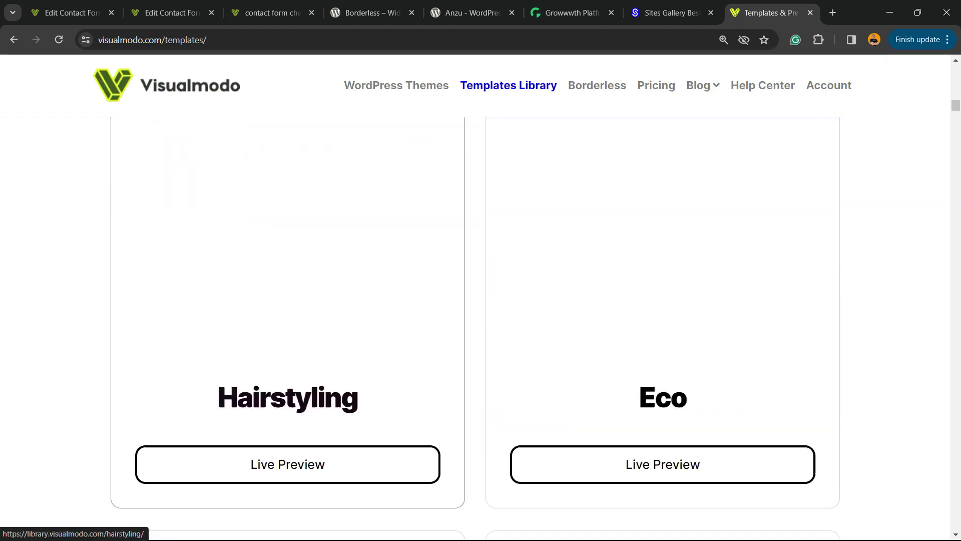
pyautogui.scroll(-1, 374, 469)
pyautogui.scroll(-3, 373, 470)
pyautogui.scroll(-5, 374, 468)
pyautogui.scroll(-5, 373, 469)
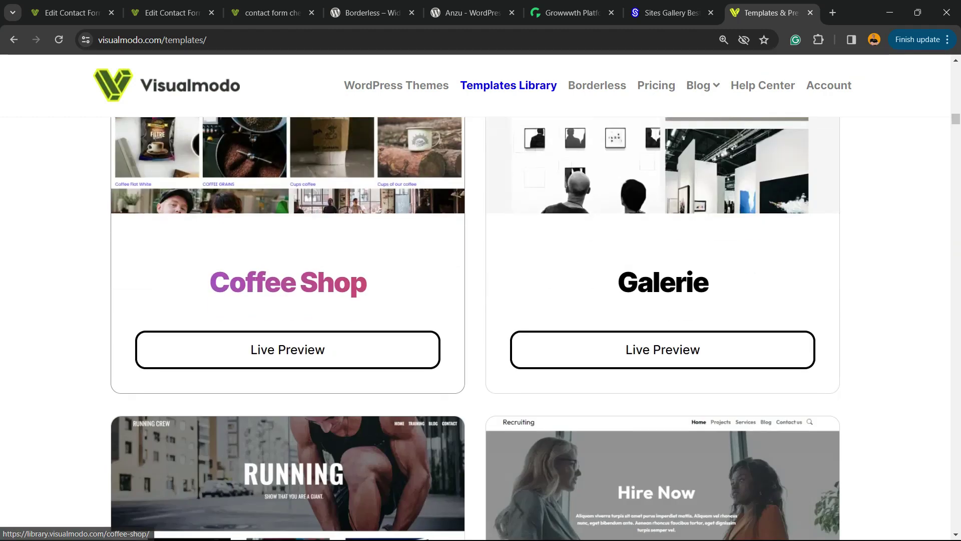
pyautogui.scroll(-3, 373, 469)
pyautogui.scroll(-5, 373, 468)
pyautogui.scroll(-5, 374, 468)
pyautogui.scroll(-5, 373, 468)
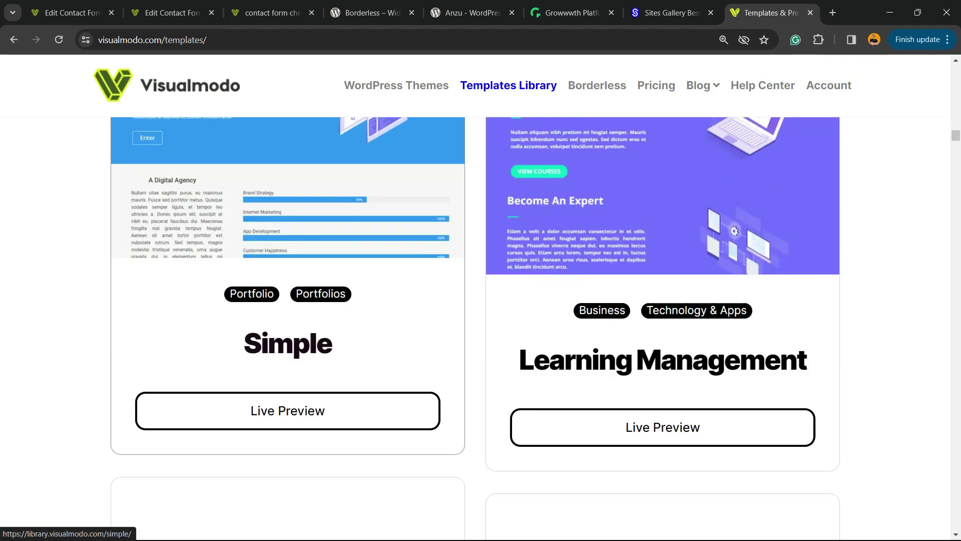
pyautogui.scroll(-5, 373, 469)
pyautogui.scroll(-5, 373, 469)
pyautogui.scroll(-3, 373, 469)
pyautogui.scroll(-2, 373, 469)
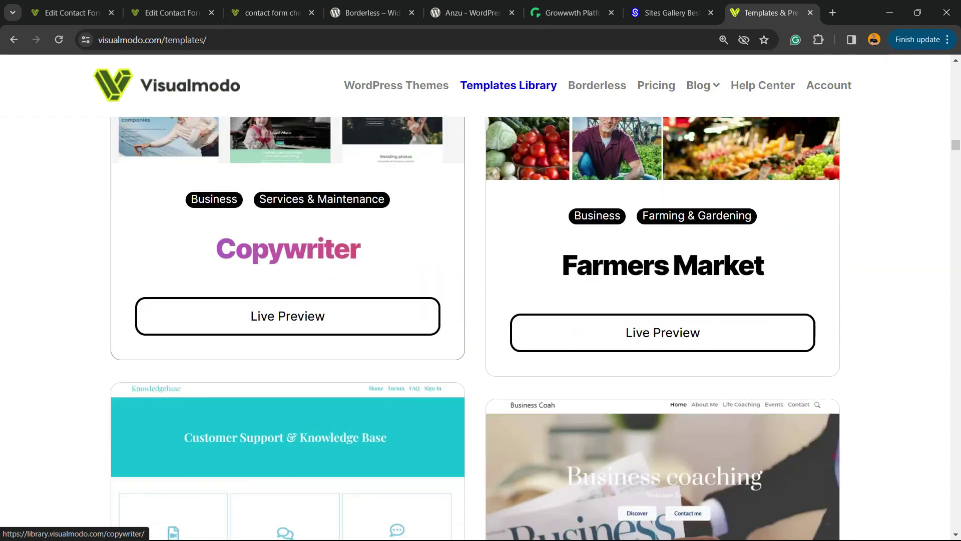
pyautogui.scroll(-4, 374, 469)
pyautogui.scroll(-4, 373, 469)
pyautogui.scroll(-4, 373, 469)
pyautogui.scroll(-3, 374, 469)
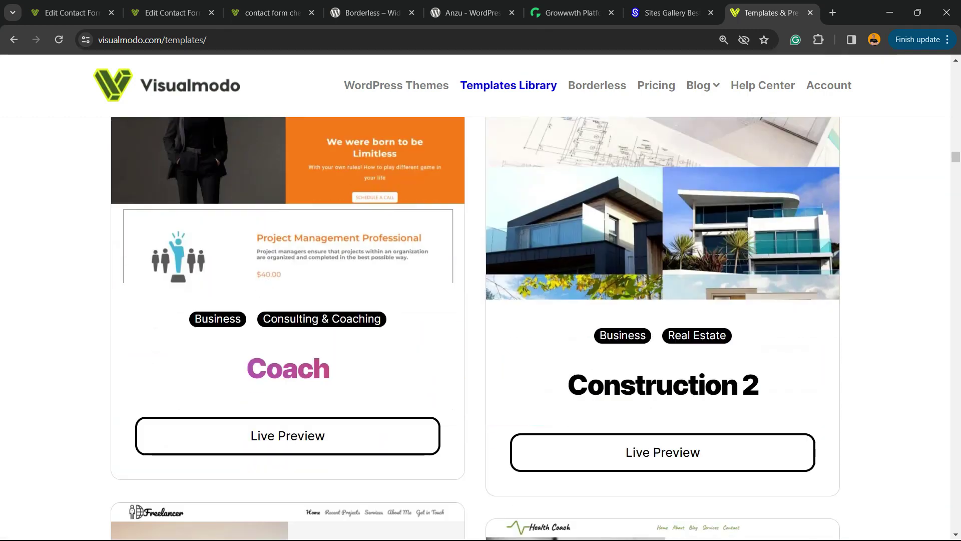